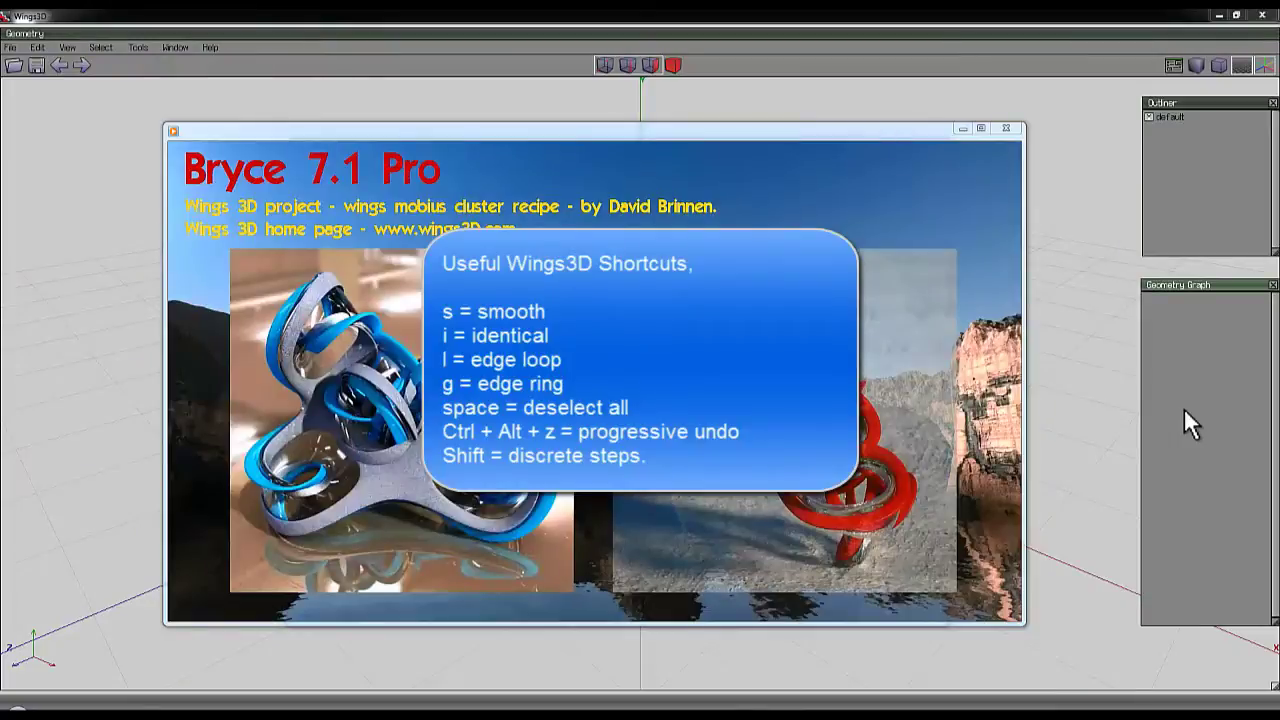
- Close the intro video and create a torus with 4 sections and 4 slices
mouse_move(951, 366)
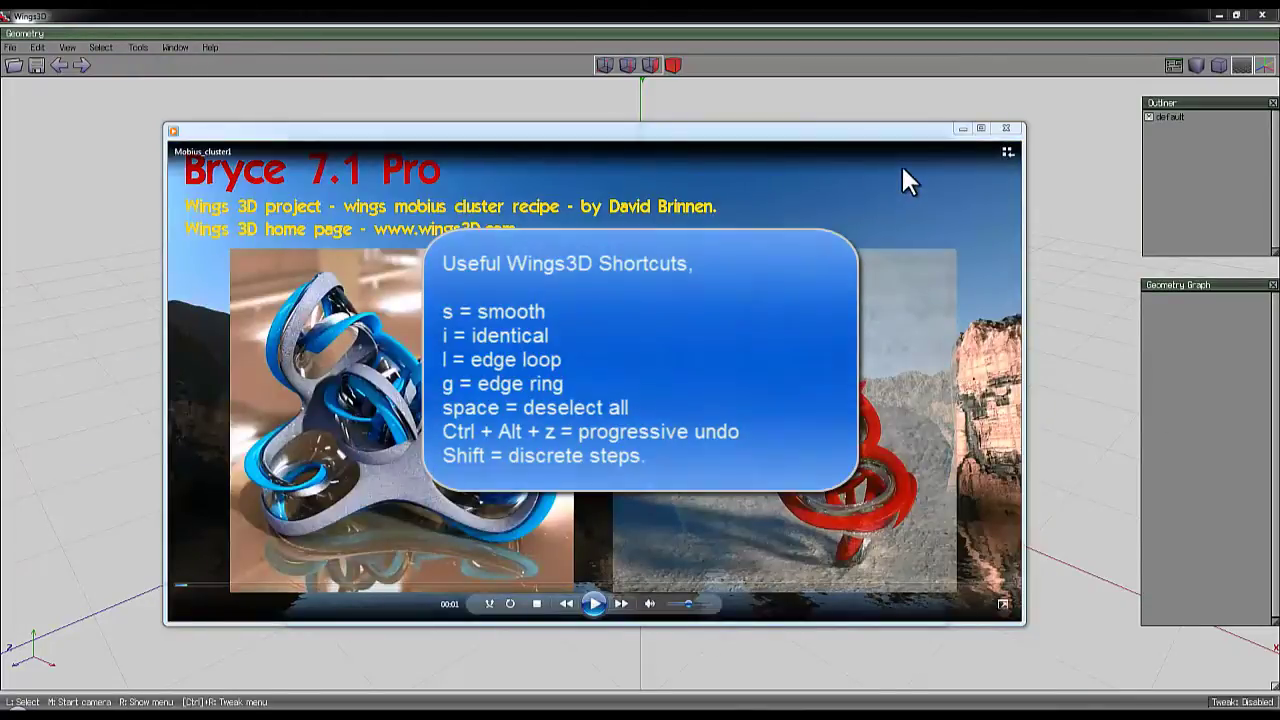
click(1006, 128)
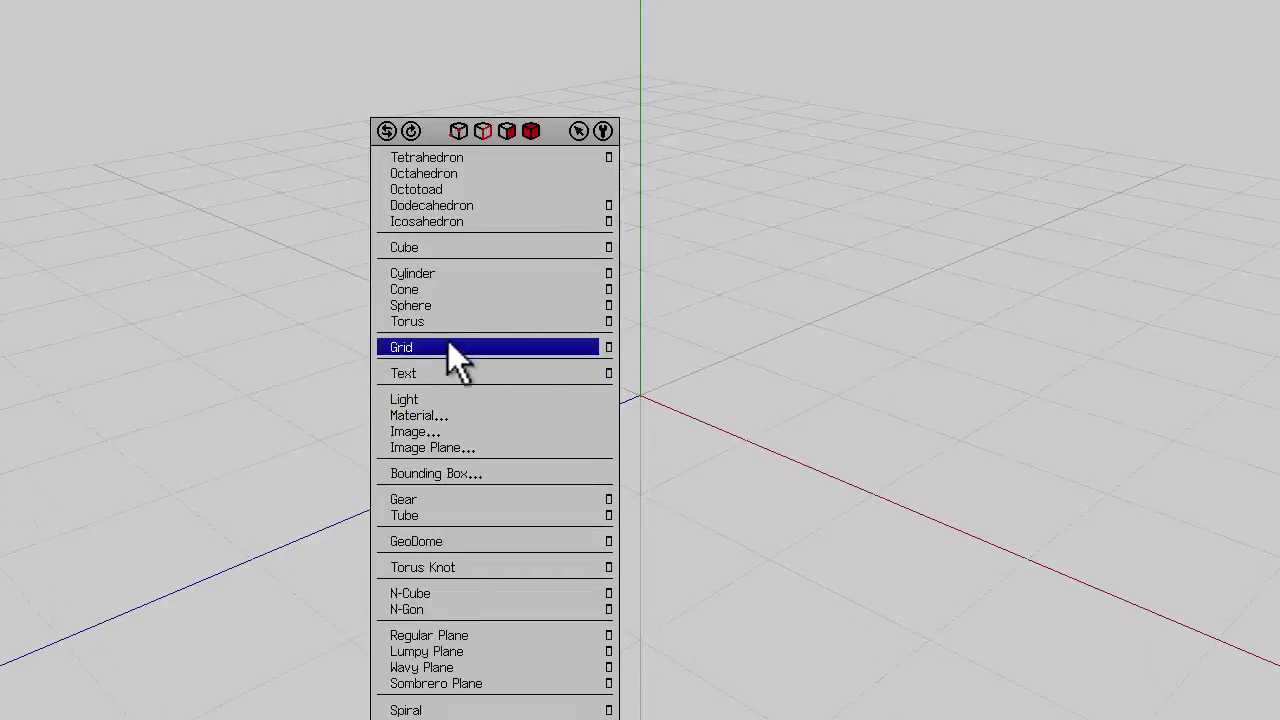
click(608, 321)
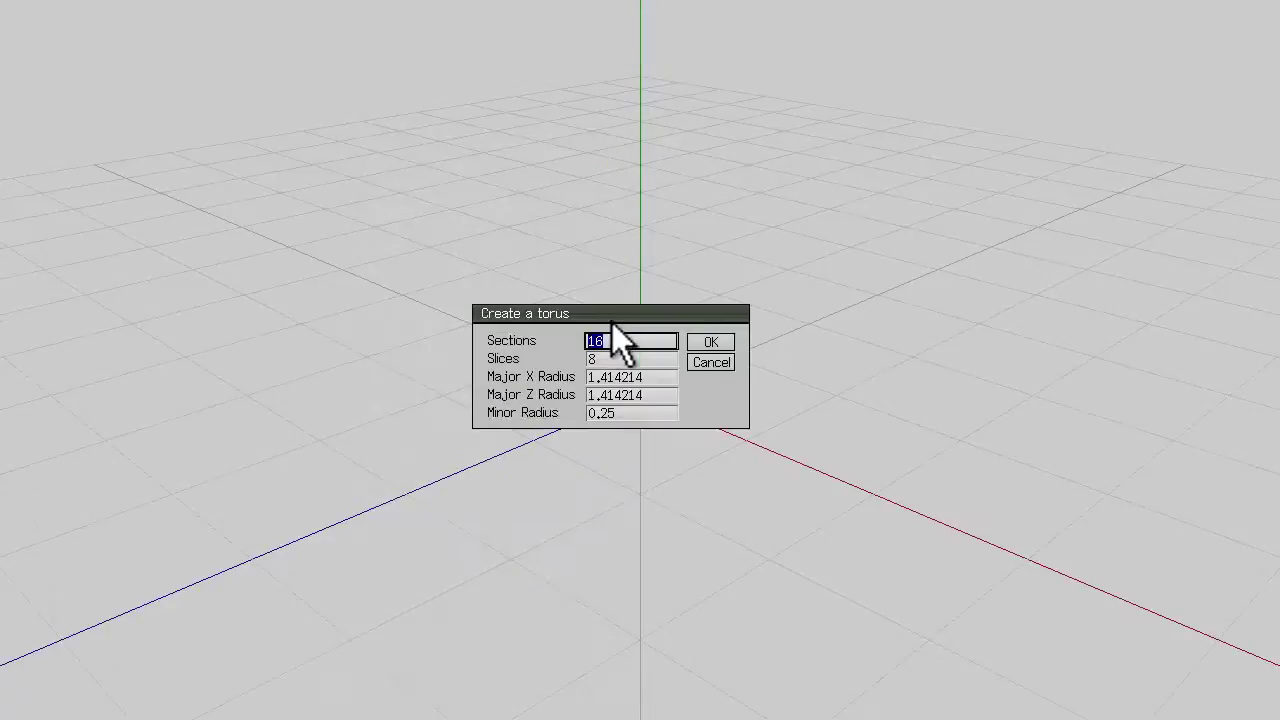
text(4)
key(Tab)
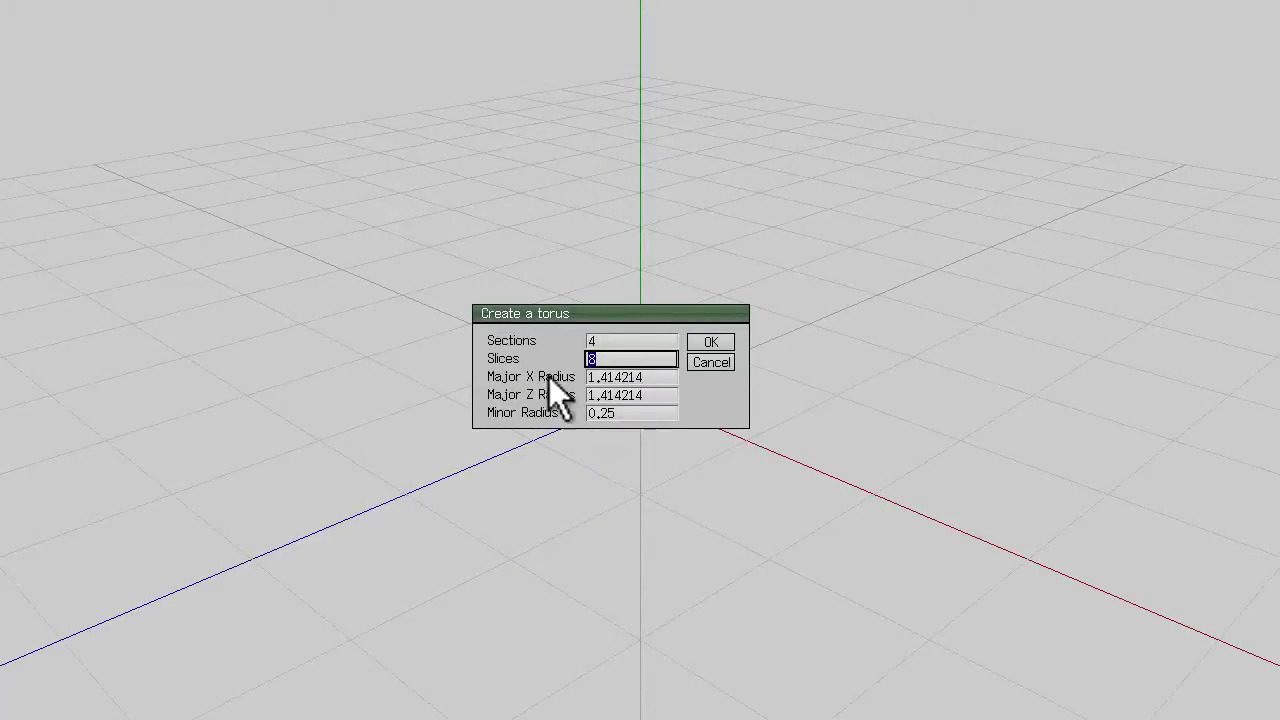
text(4)
click(723, 344)
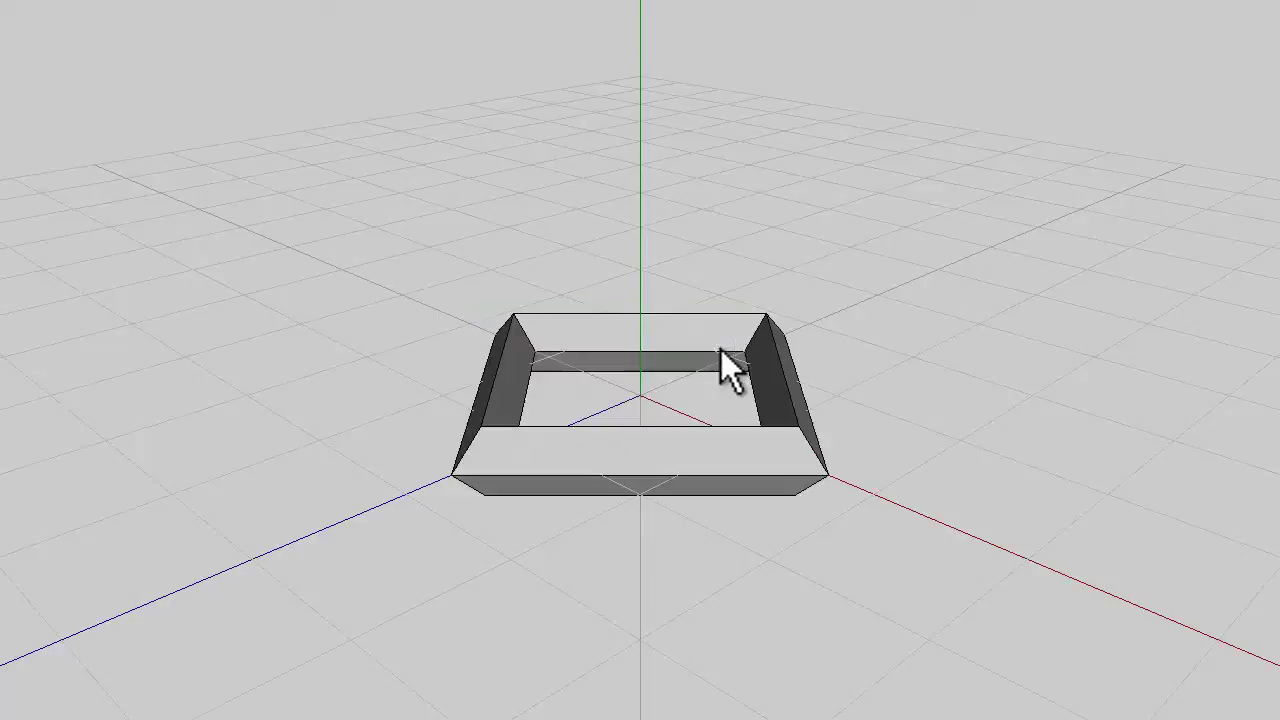
- Rotate the cross-section edge loop at the ring's corner on the positive Z axis about X to start the twist
middle_drag(641, 370, 876, 261)
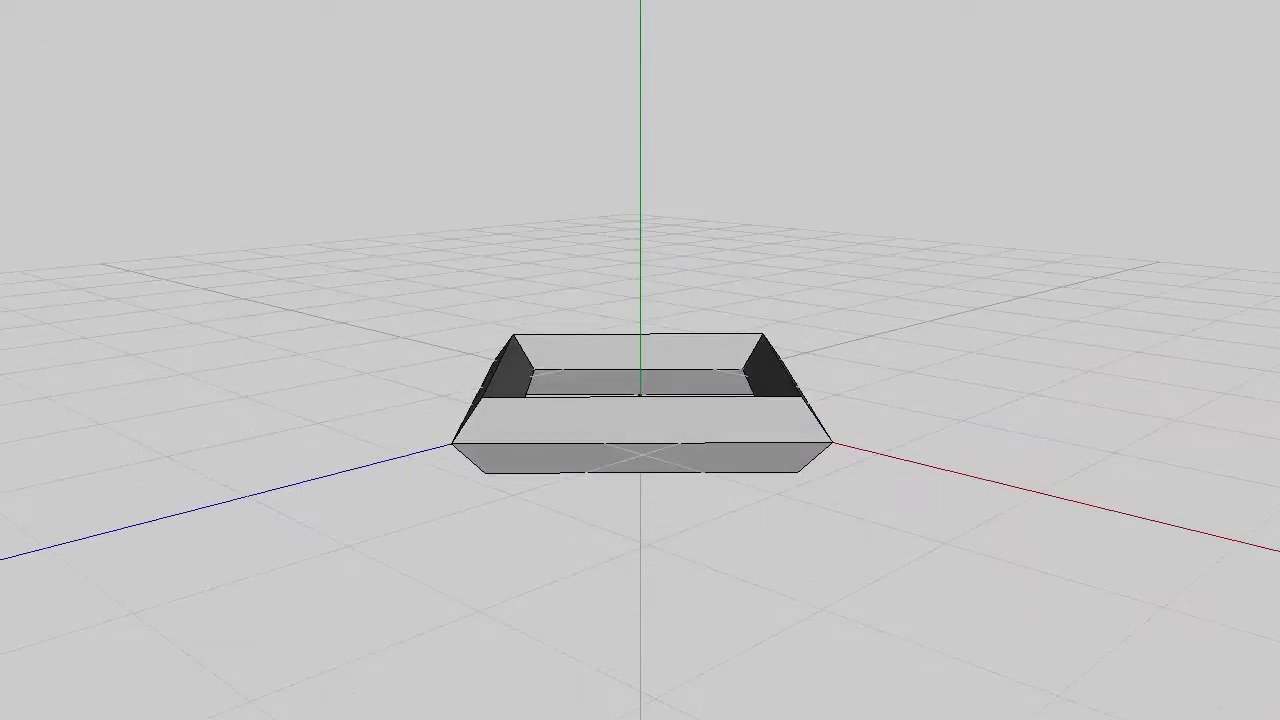
key(e)
click(477, 415)
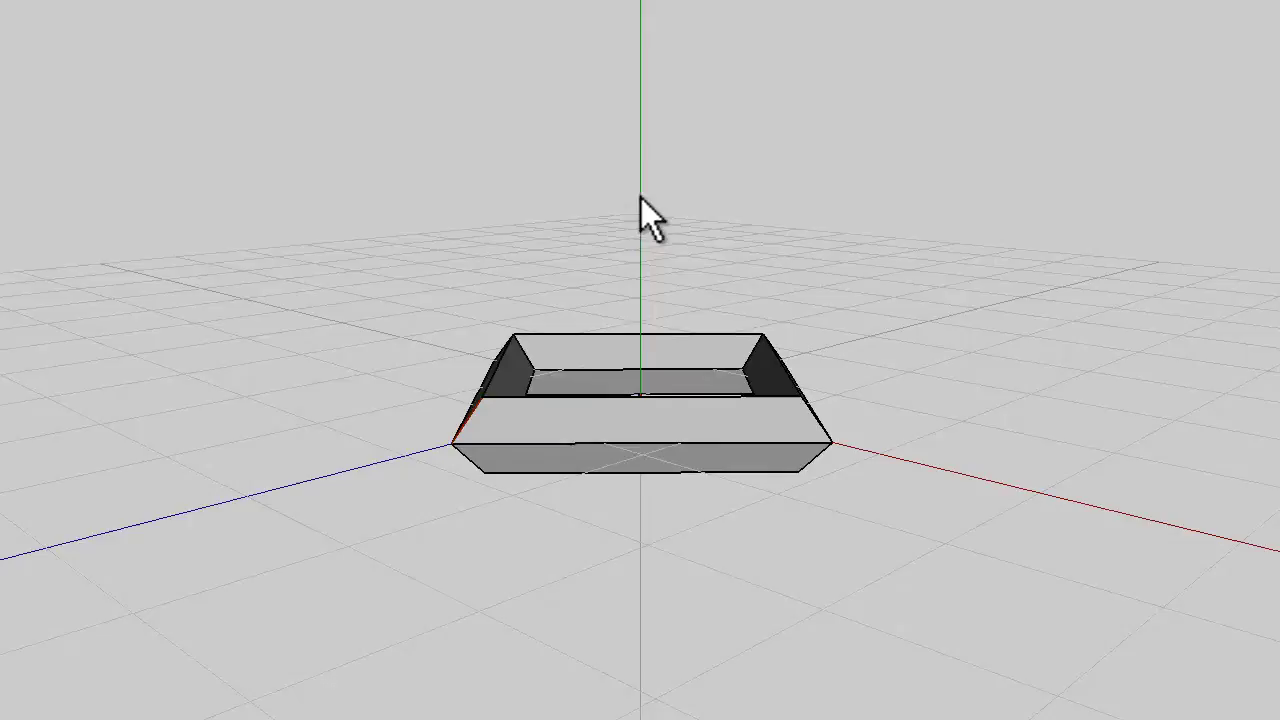
right_click(660, 216)
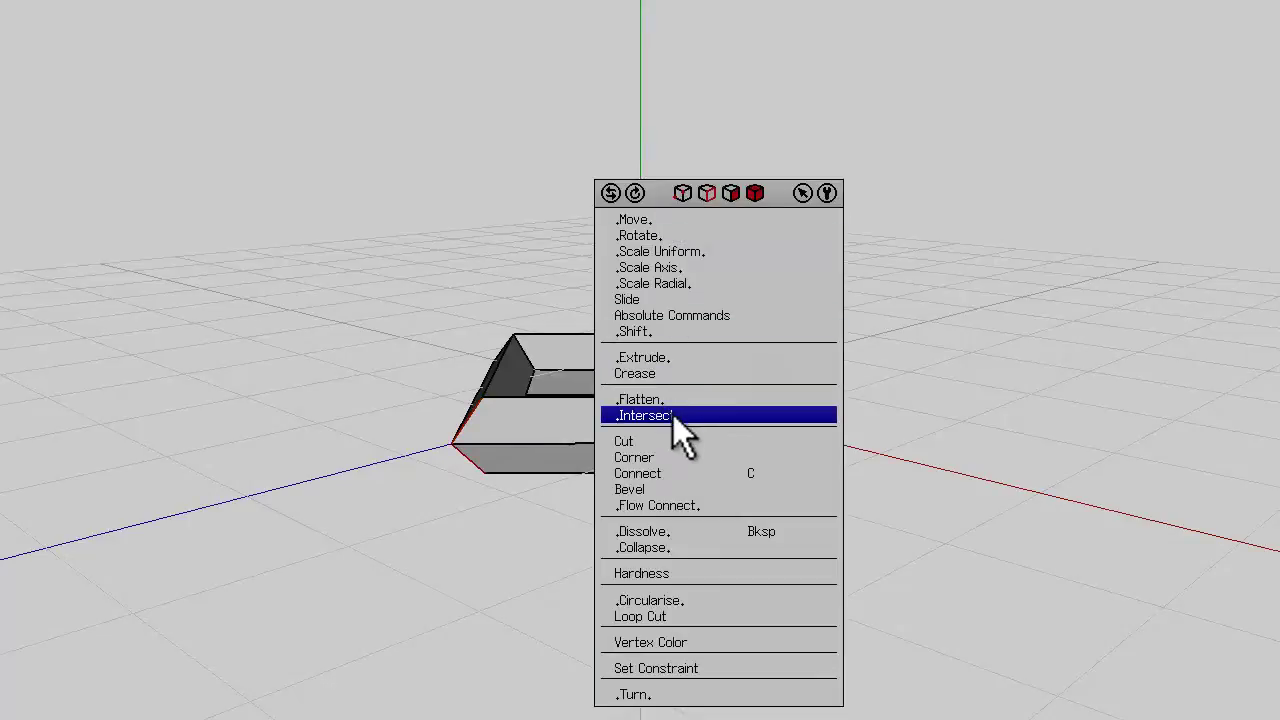
click(675, 241)
click(658, 296)
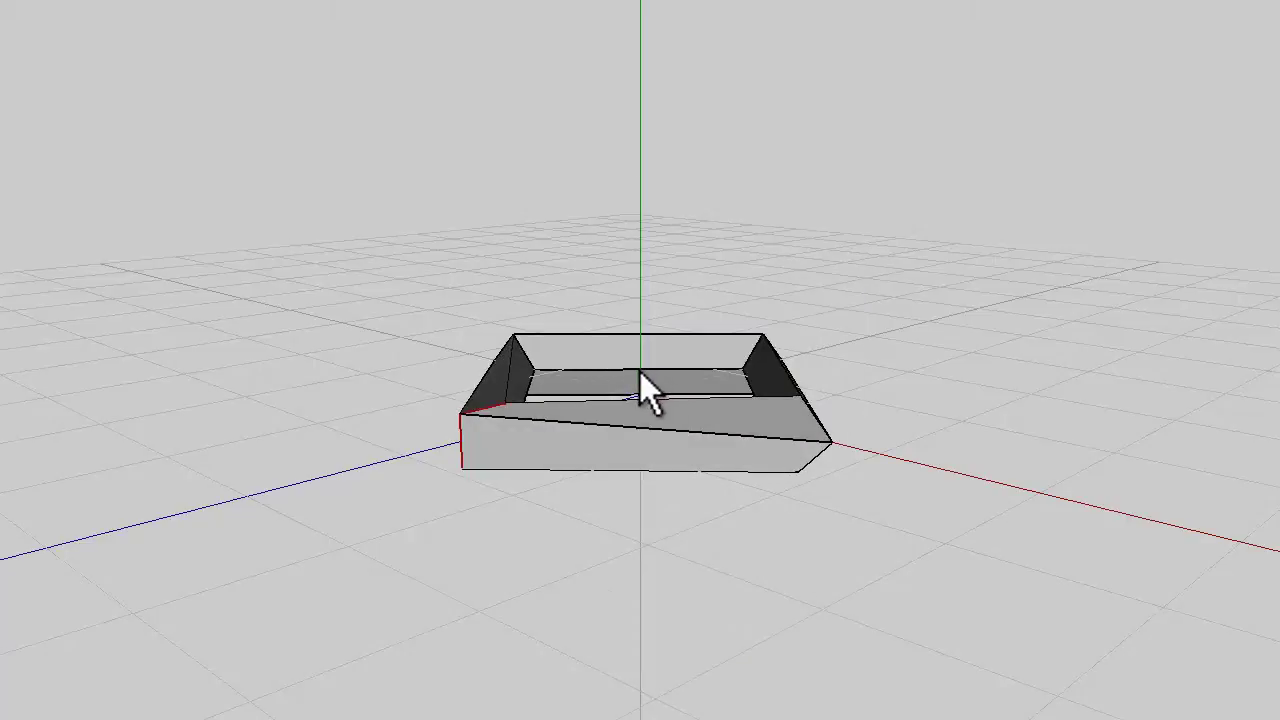
middle_click(640, 371)
click(641, 372)
key(space)
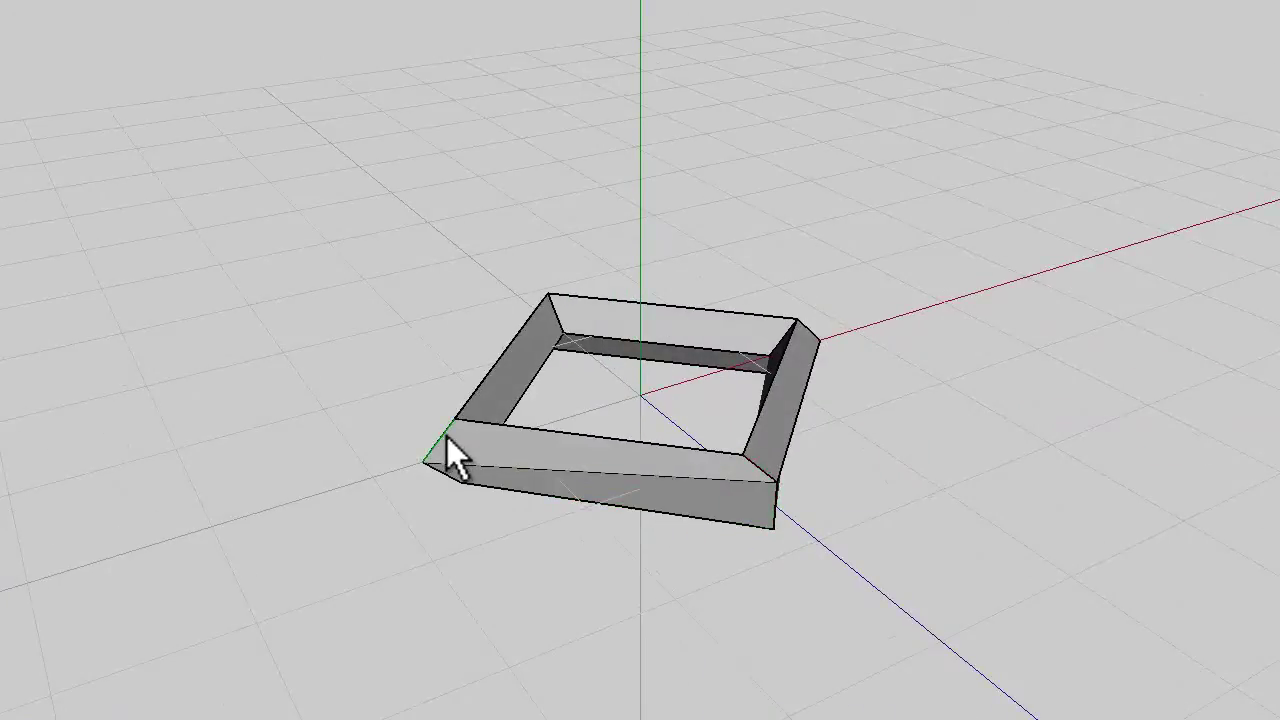
- Rotate the cross-section edge loop at the corner on the negative X axis about Z, continuing the twist
click(447, 436)
key(l)
right_click(752, 102)
click(737, 216)
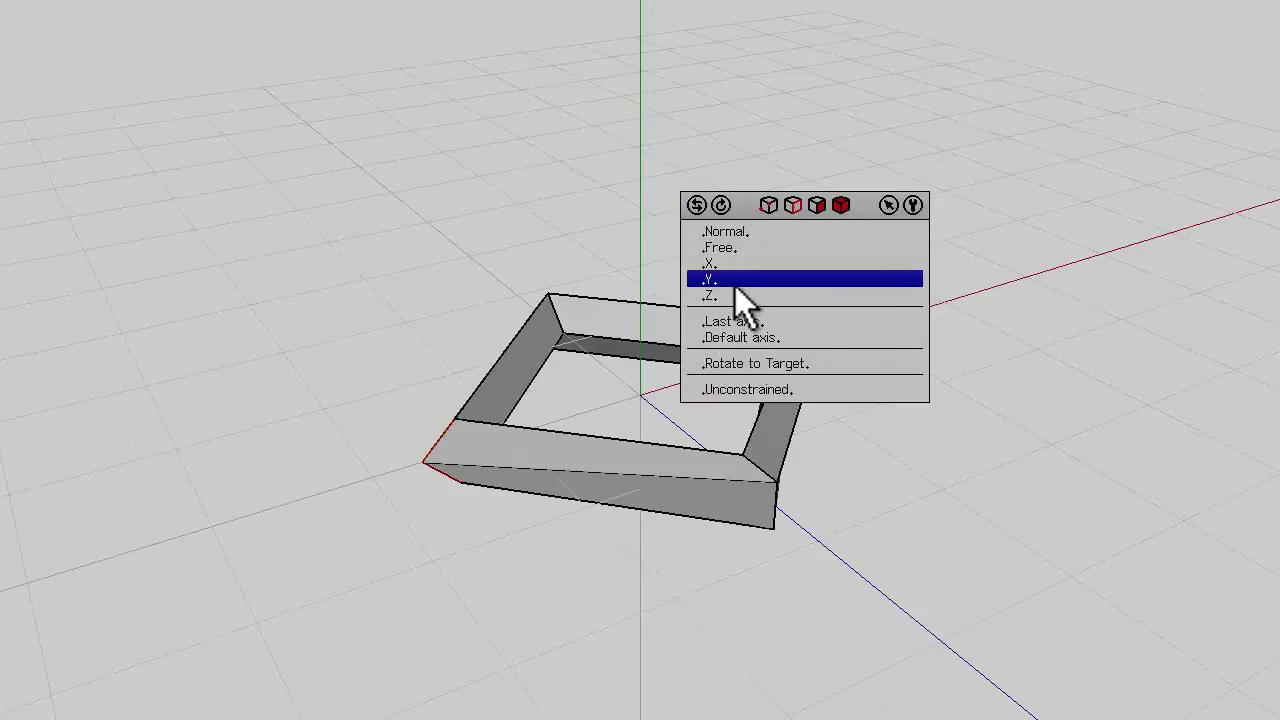
click(734, 296)
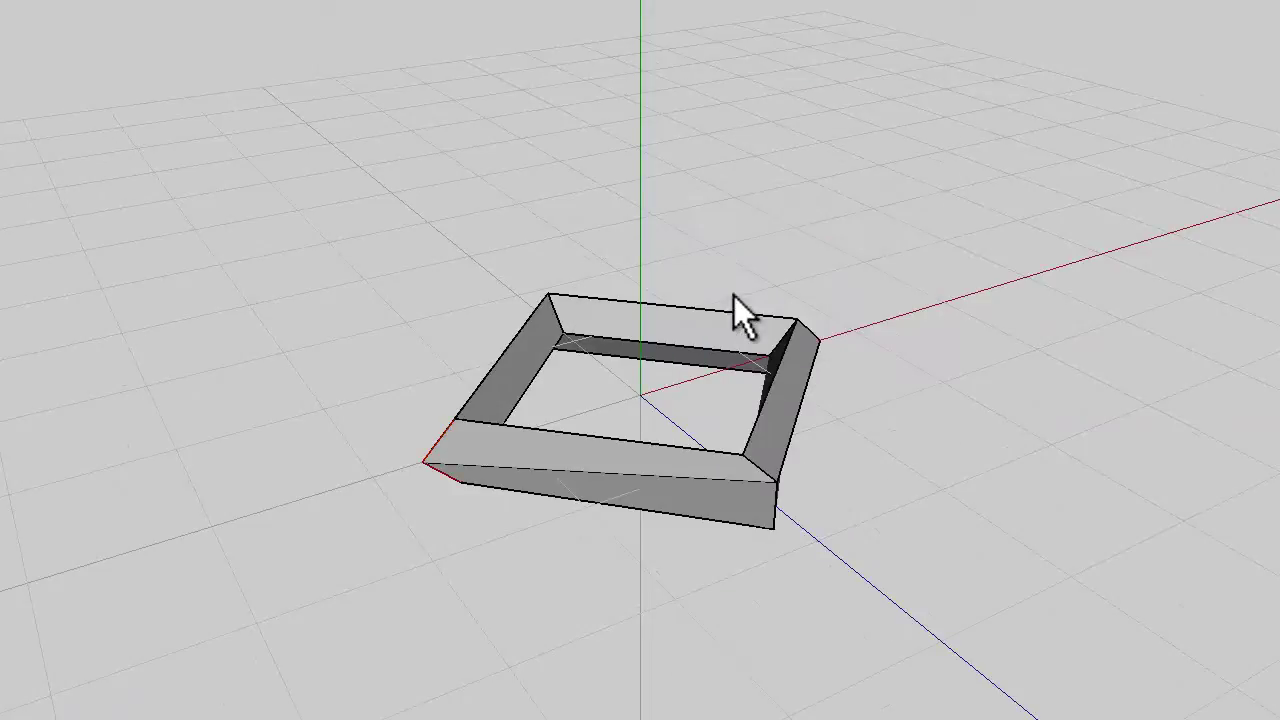
click(639, 371)
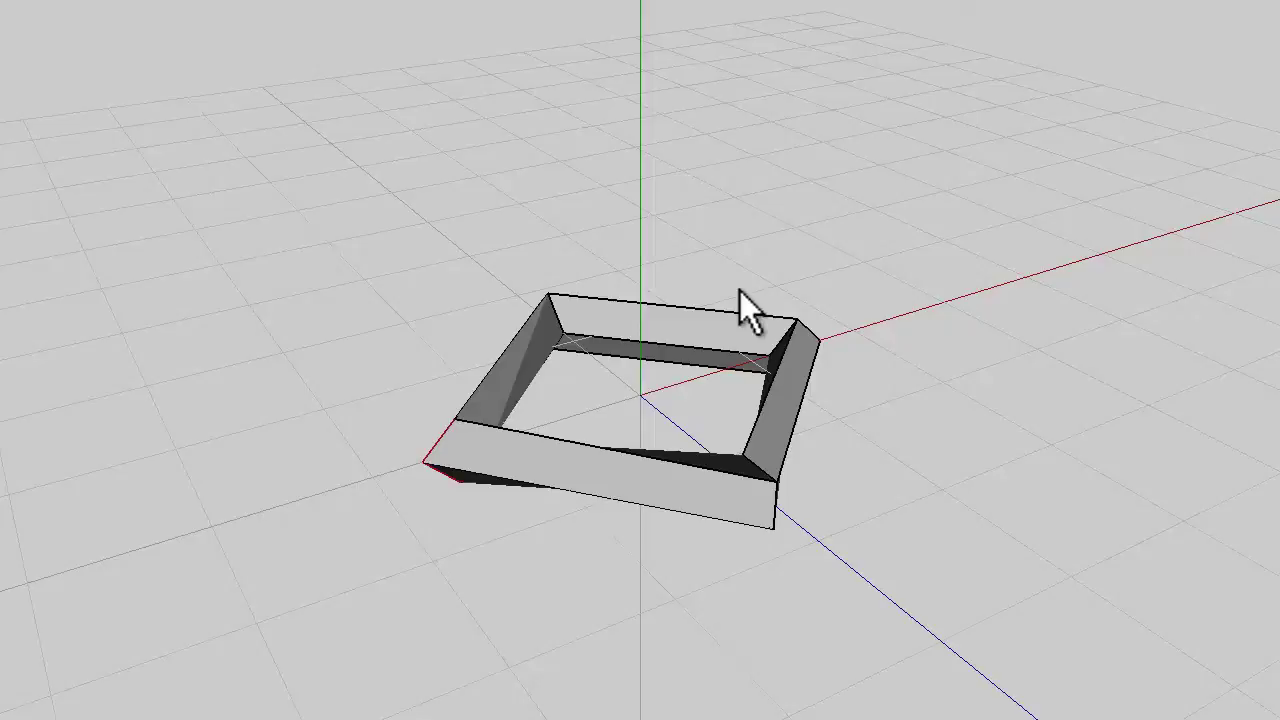
middle_drag(740, 291, 631, 370)
key(space)
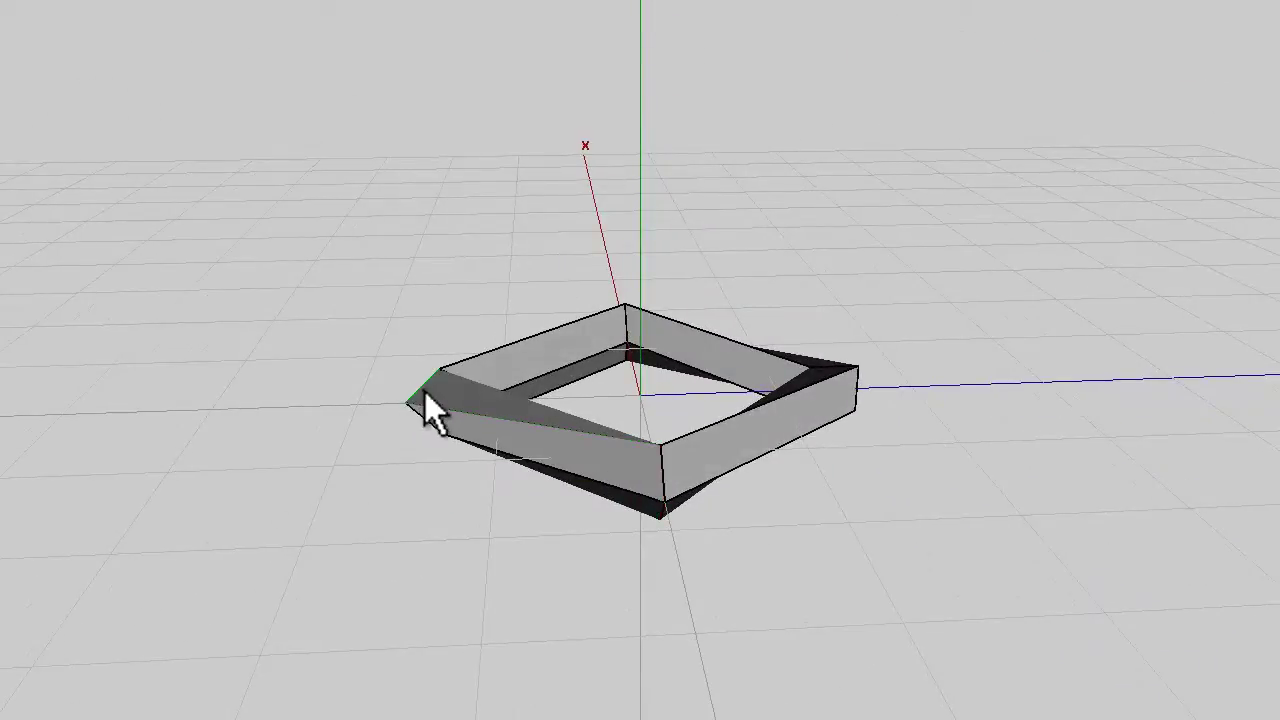
- Rotate the cross-section edge loop at the corner on the negative Z axis about X
click(427, 392)
right_click(765, 178)
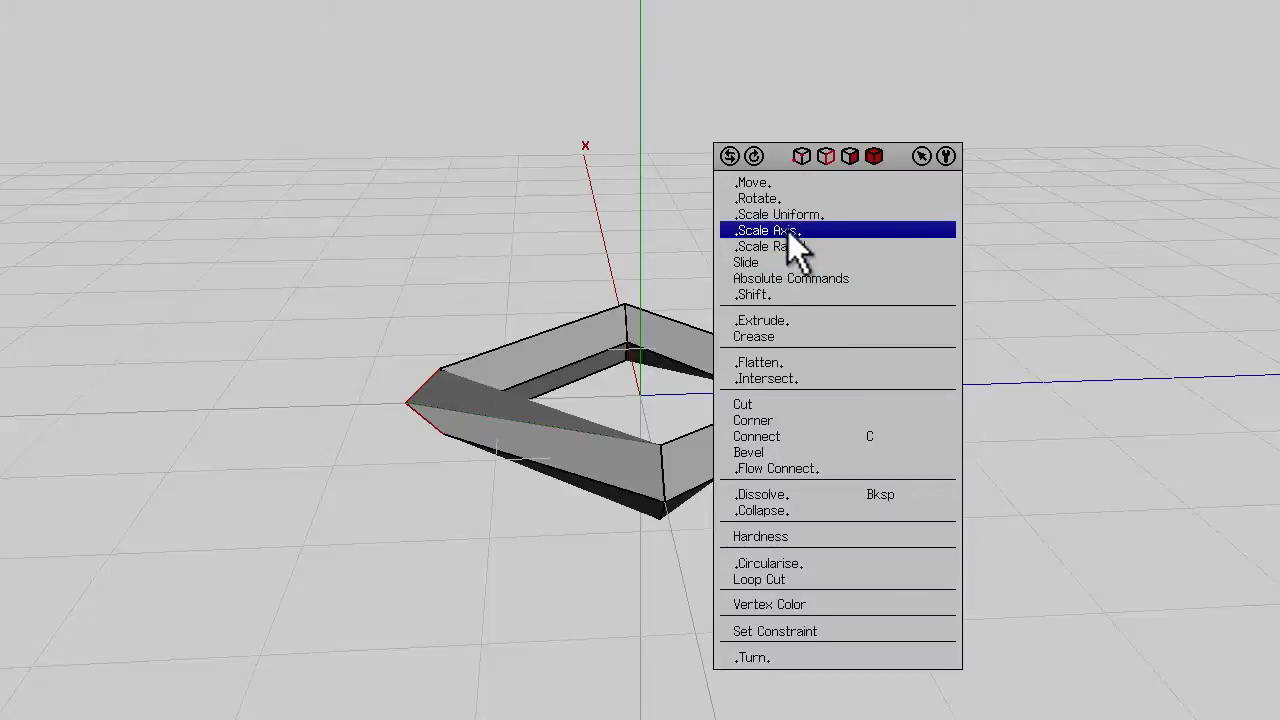
click(791, 202)
click(786, 257)
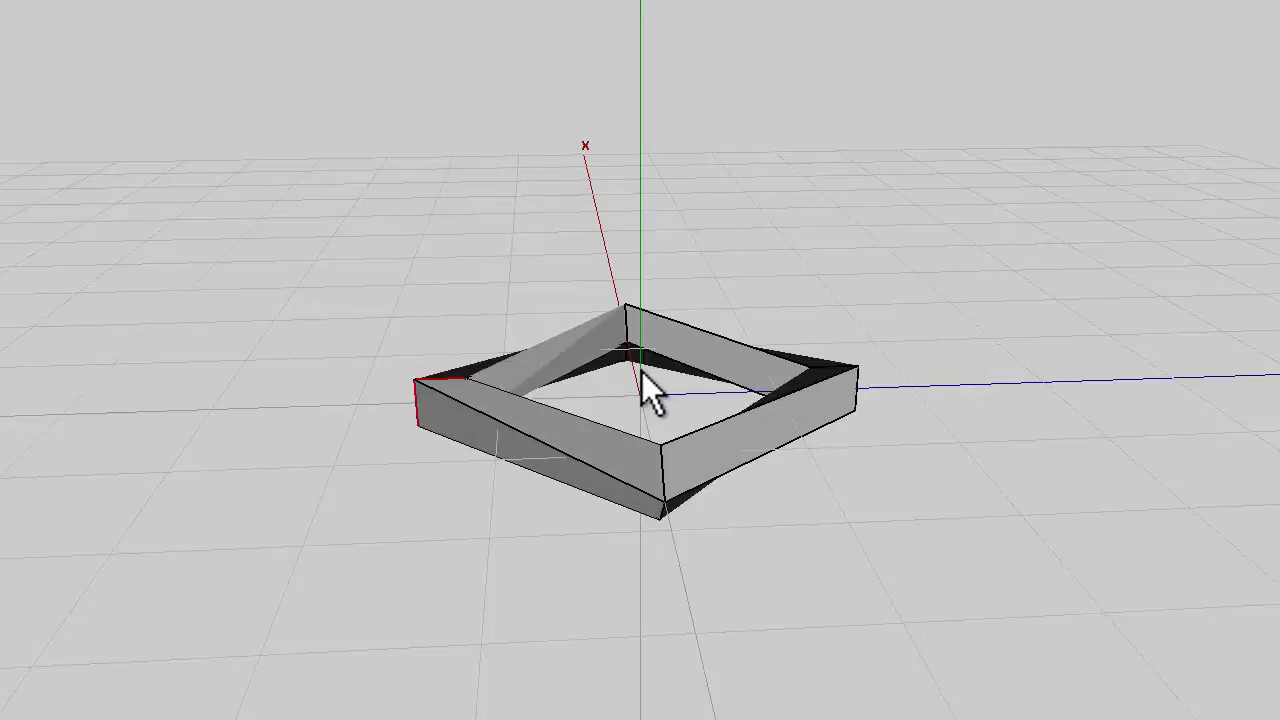
click(641, 372)
middle_click(795, 275)
click(641, 372)
key(space)
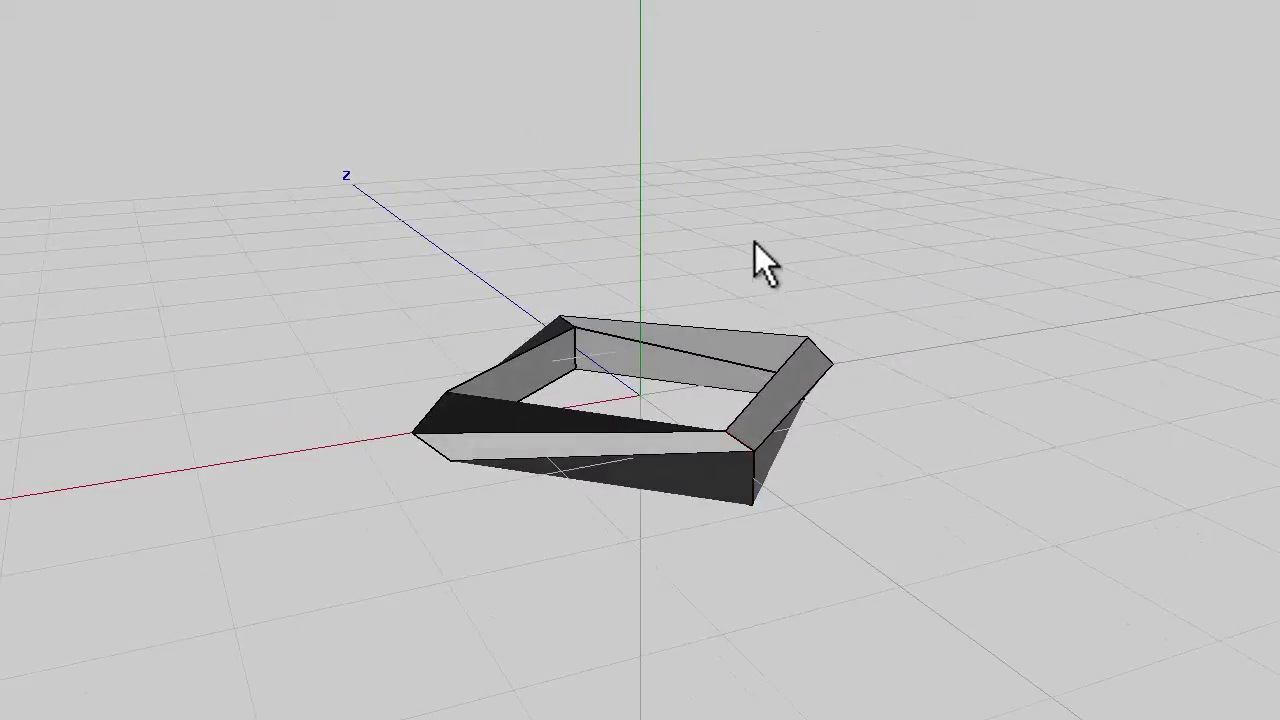
- Loop cut the ring at the edge loops of its two X-axis corners, splitting it into two halves
click(429, 414)
click(814, 351)
right_click(938, 195)
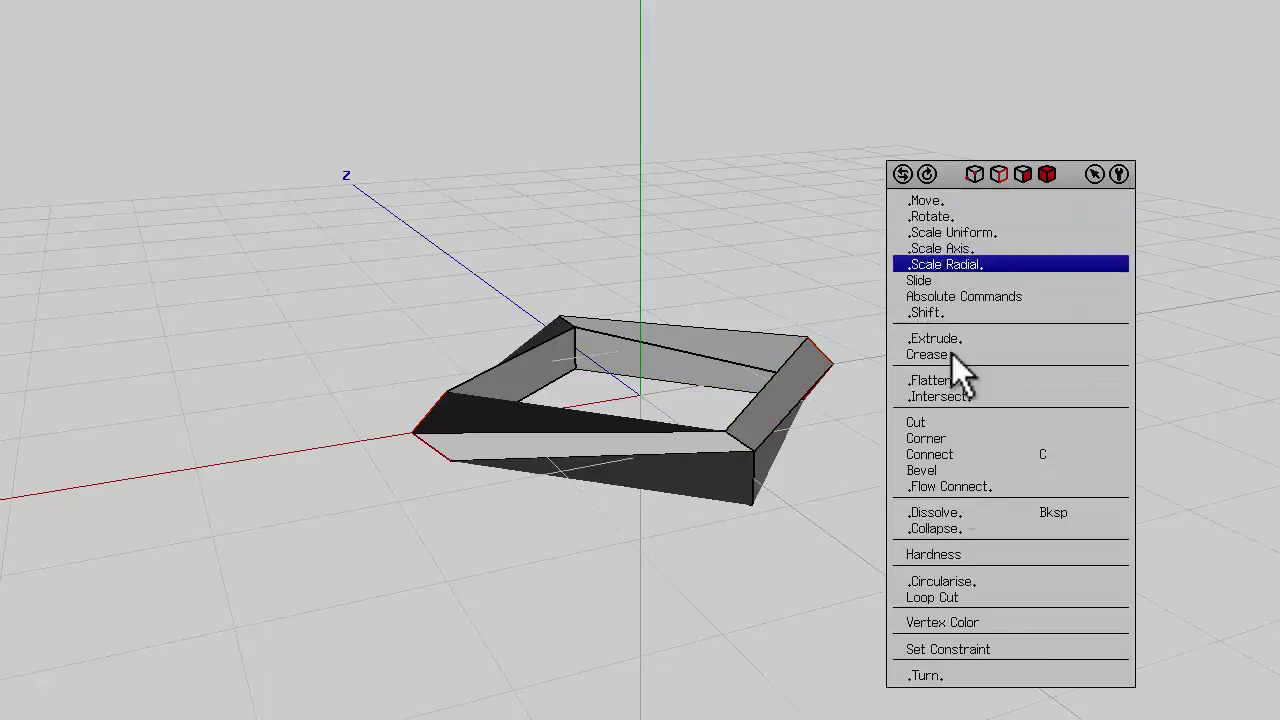
click(945, 598)
middle_drag(949, 522, 639, 374)
key(space)
middle_drag(582, 476, 677, 54)
click(680, 2)
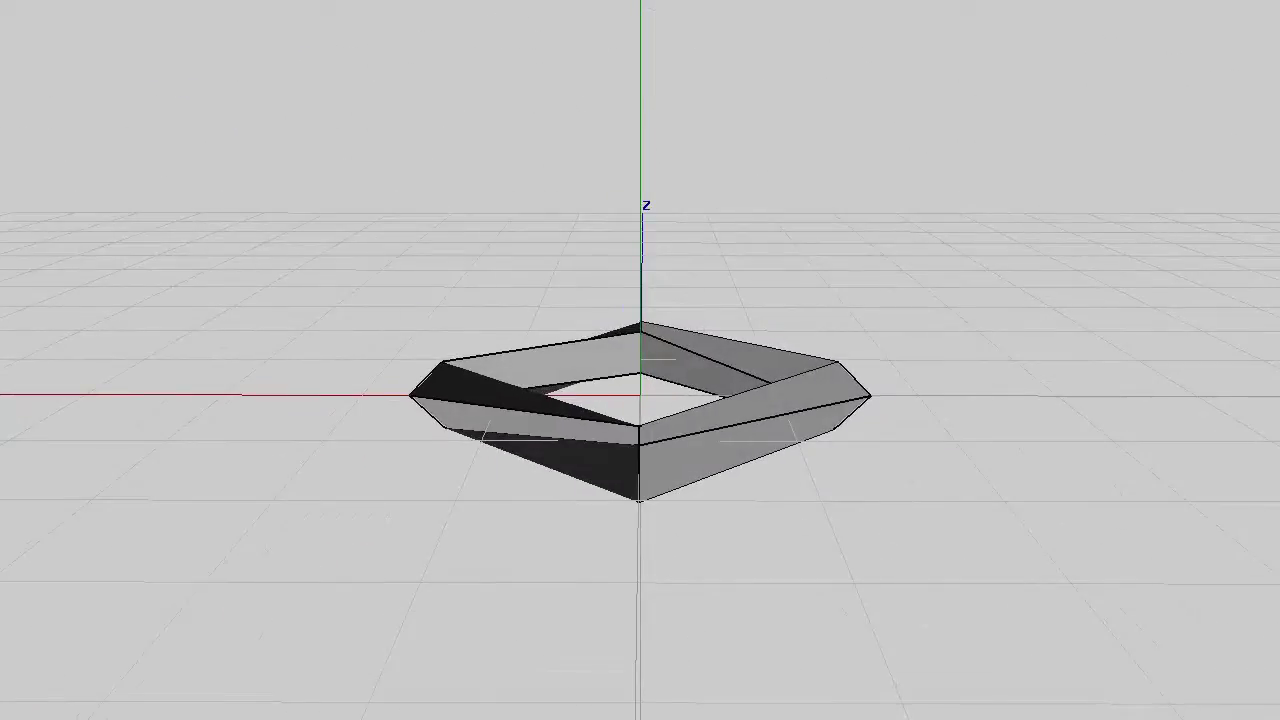
- Rotate the end edges of one half at the positive X-axis corner about Z to complete the twist
click(435, 384)
middle_drag(435, 384, 640, 374)
scroll(640, 370, up, 5)
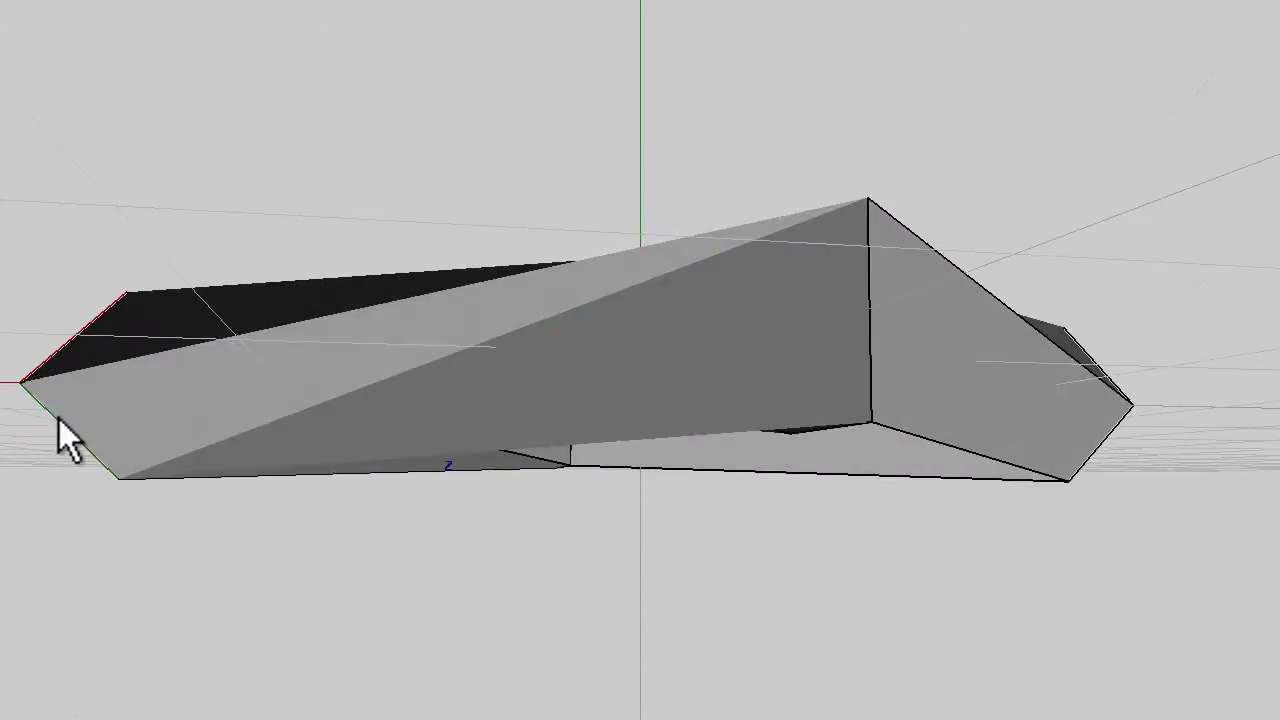
middle_drag(59, 419, 641, 372)
middle_drag(257, 292, 641, 372)
scroll(639, 370, down, 5)
right_click(811, 159)
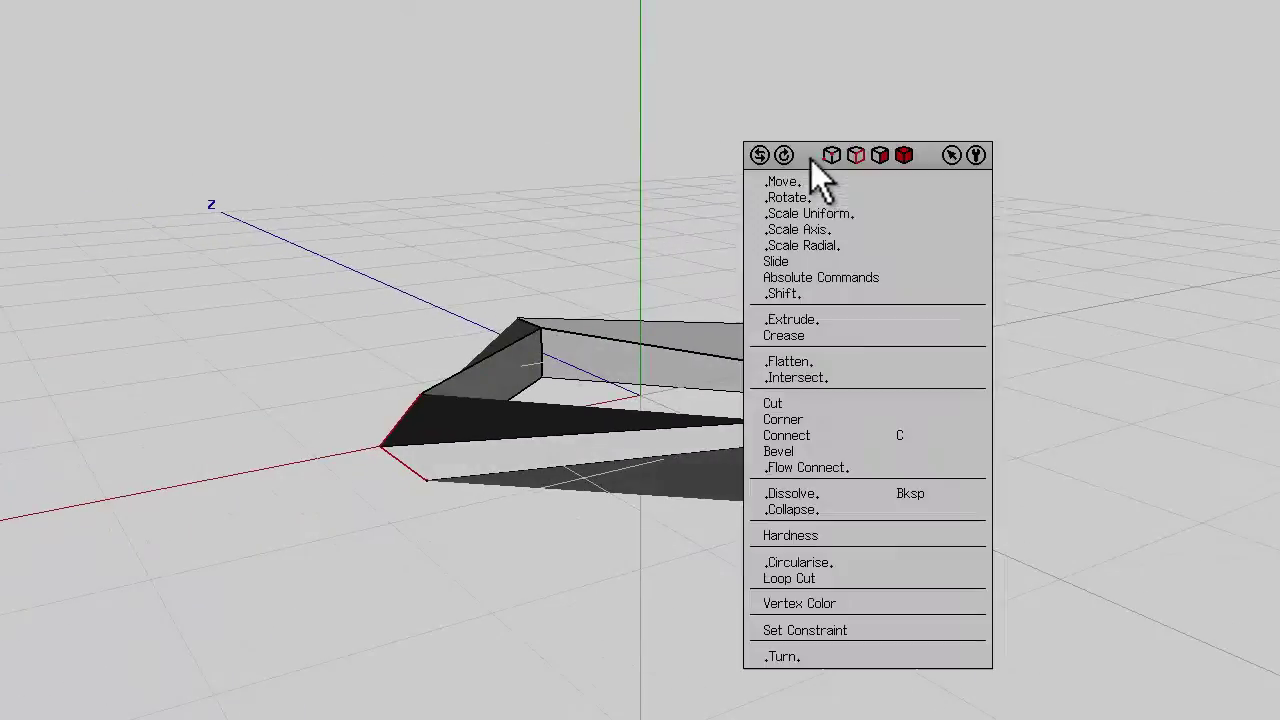
click(818, 199)
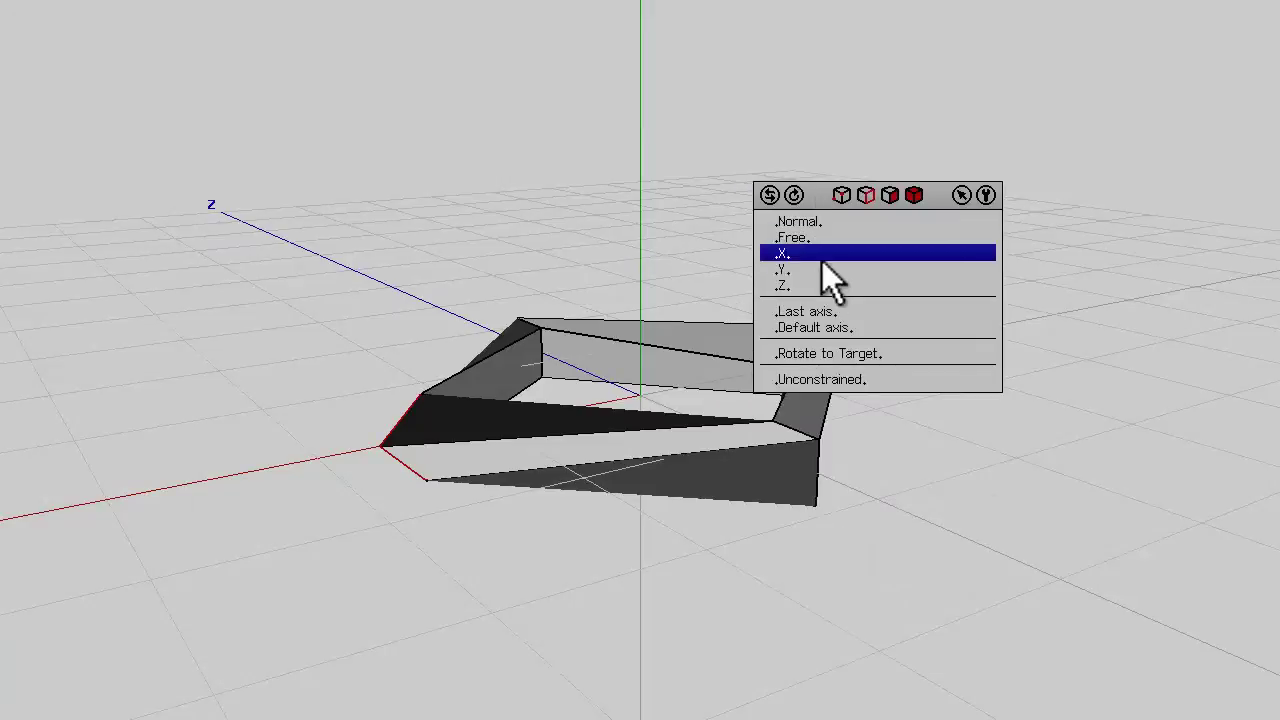
click(822, 286)
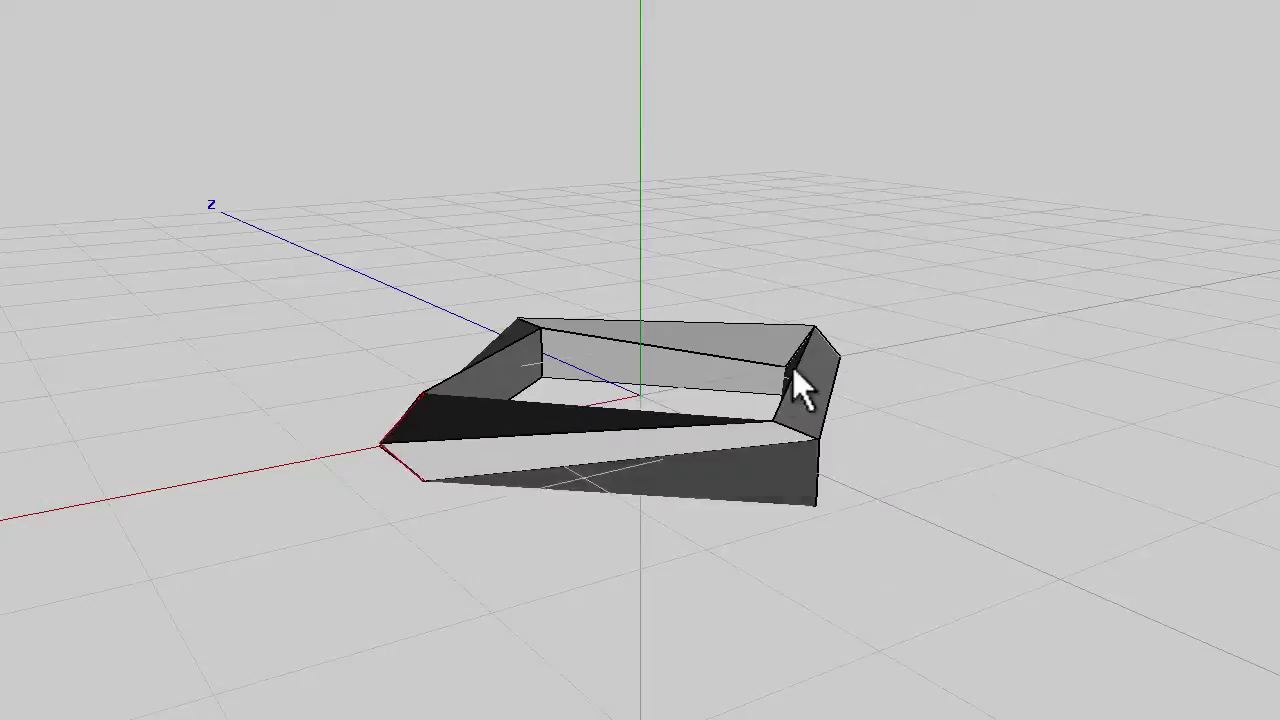
click(648, 372)
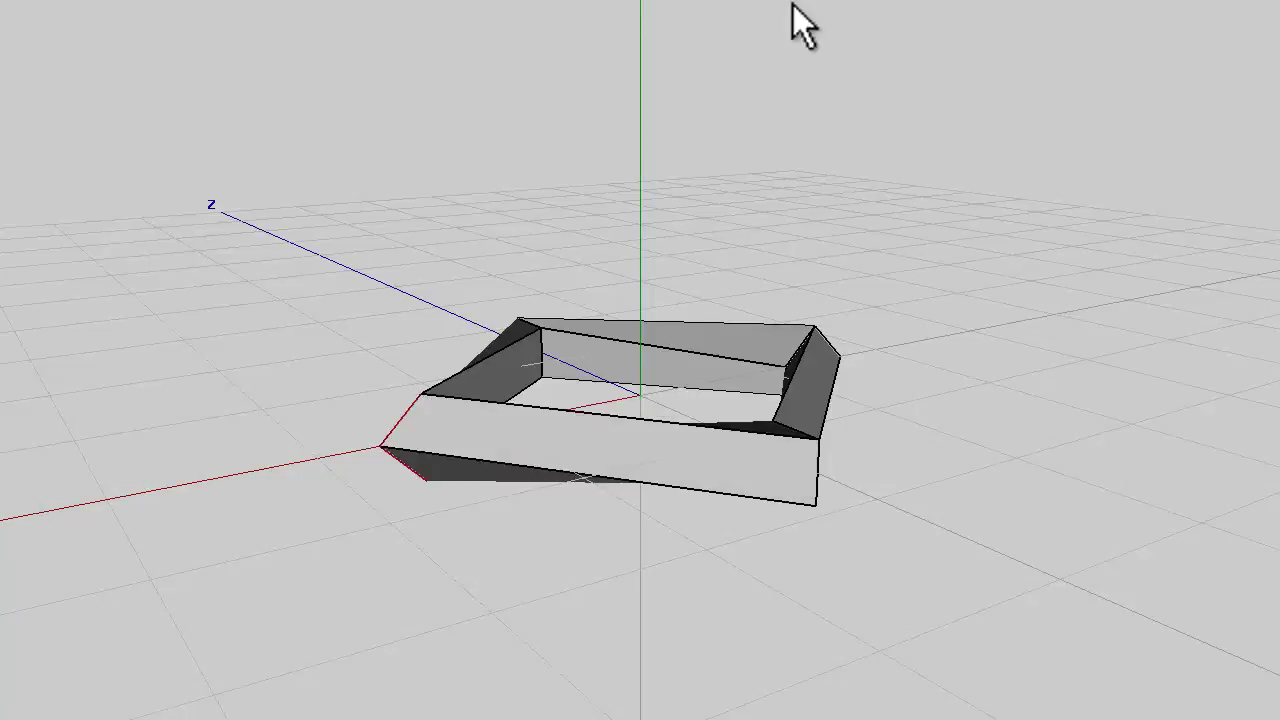
- Weld the two halves back together into a single twisted ring
right_click(814, 210)
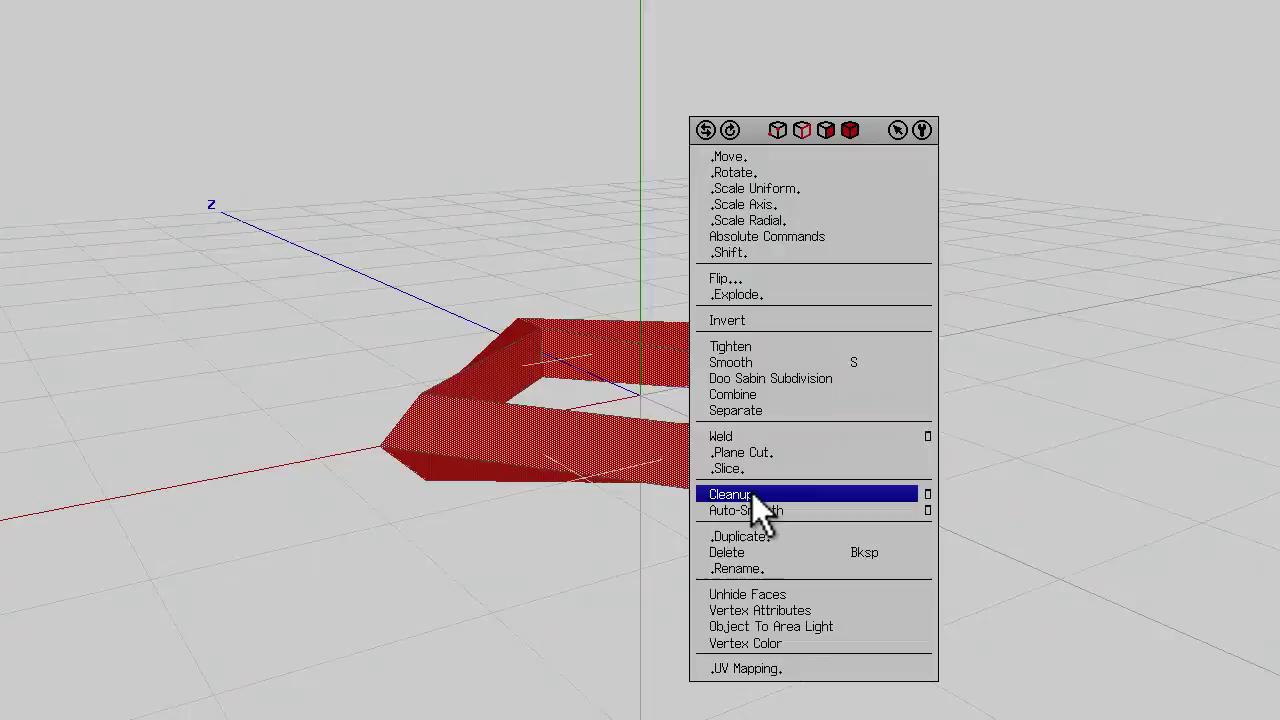
click(762, 438)
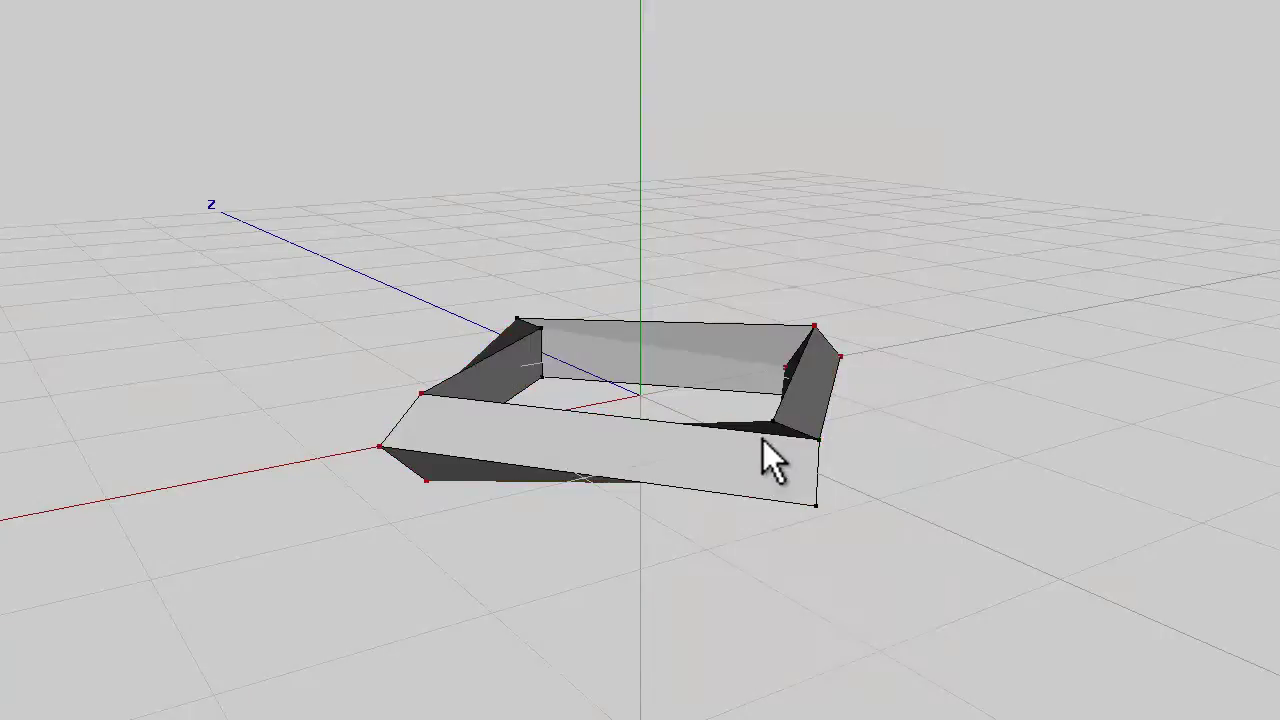
middle_drag(763, 440, 939, 350)
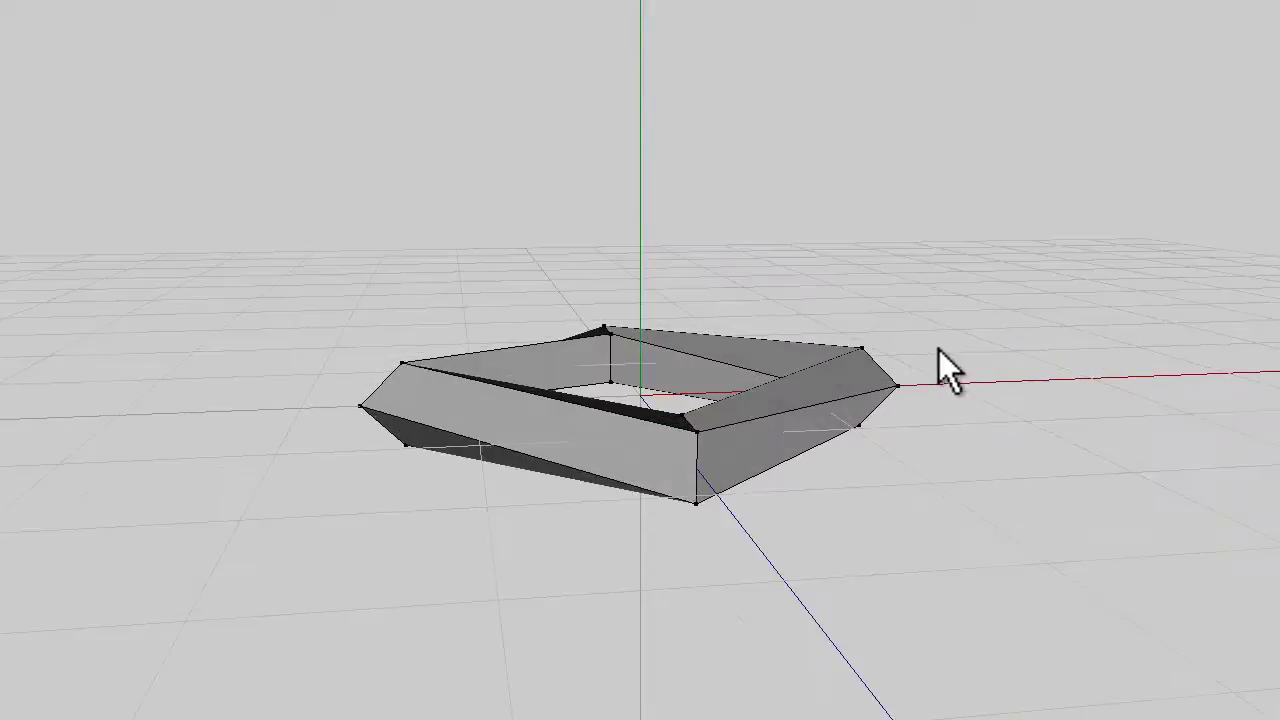
- Select the whole welded ring as a body and smooth it once
key(b)
click(831, 432)
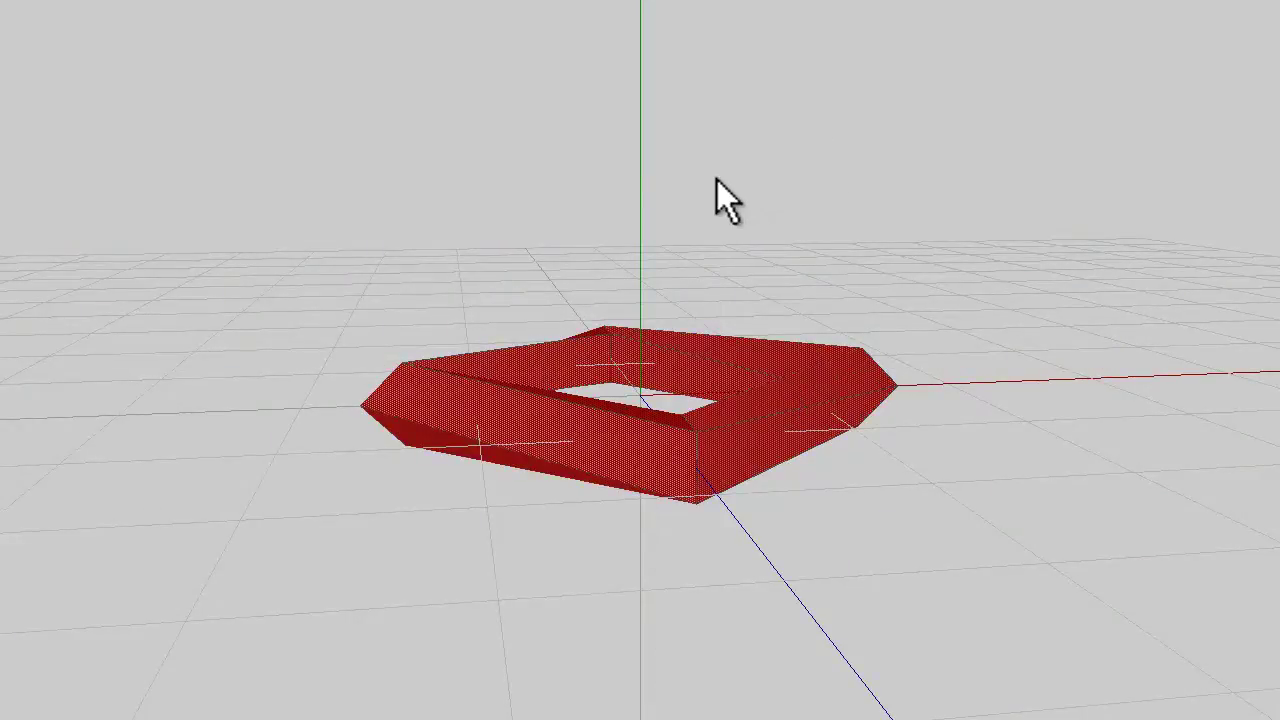
key(s)
right_click(762, 166)
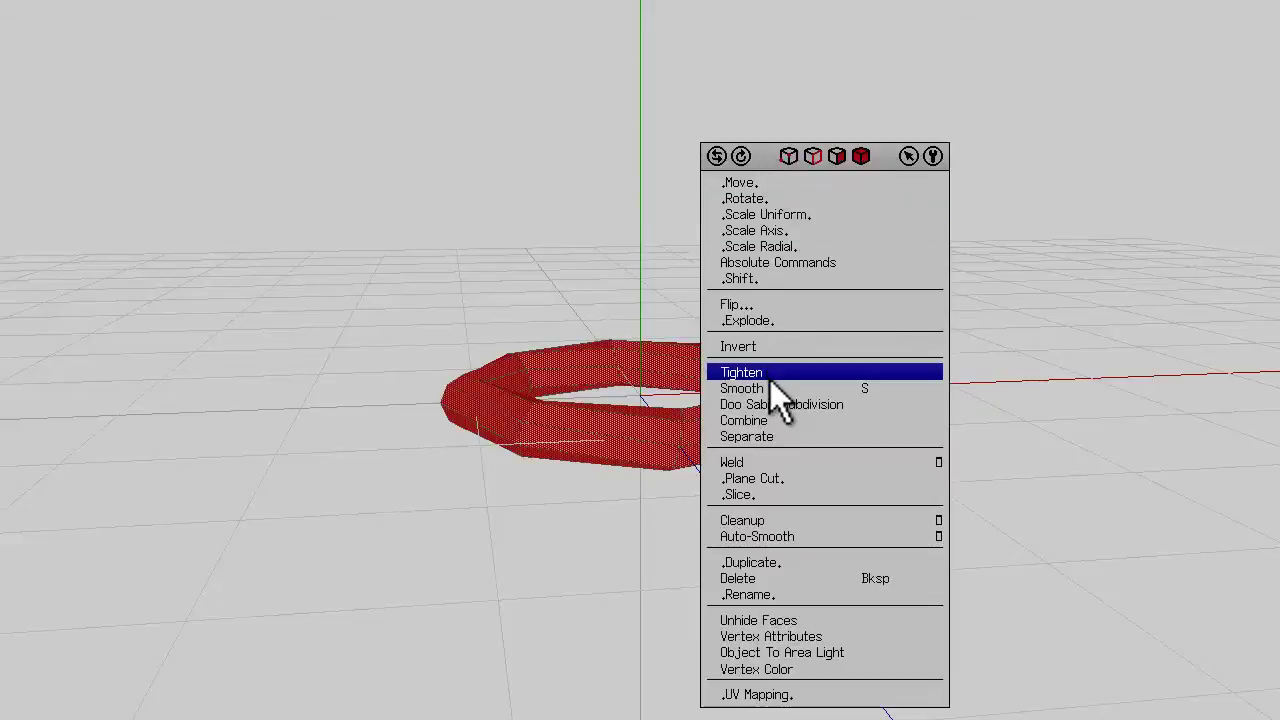
click(634, 165)
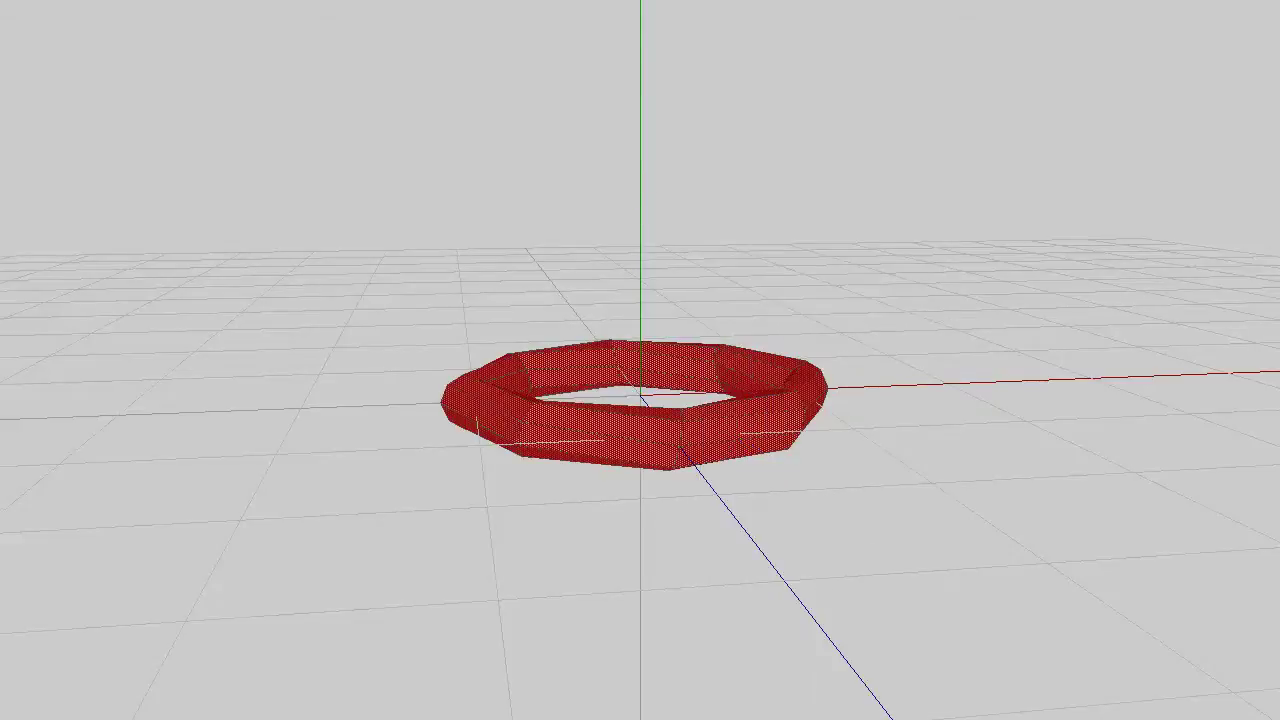
- Push all faces of the smoothed ring outward along their normals to thicken it, and clear the selection
right_click(789, 170)
click(811, 307)
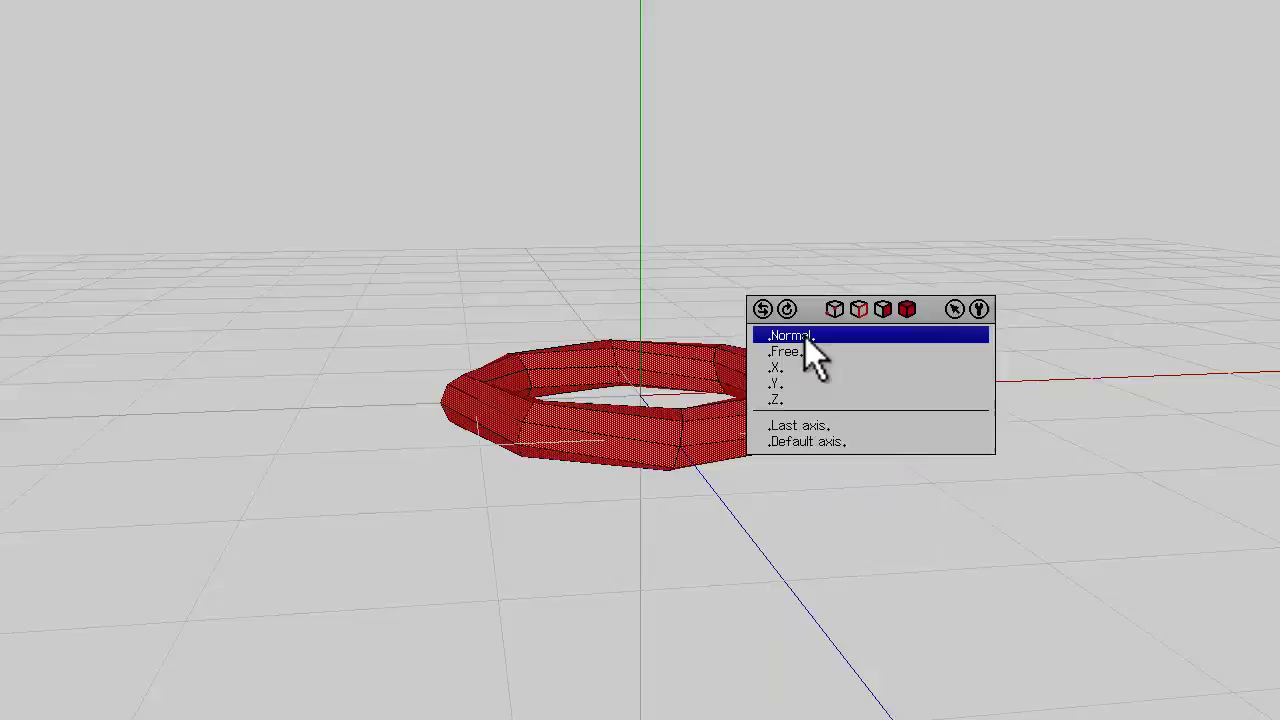
click(805, 337)
click(645, 371)
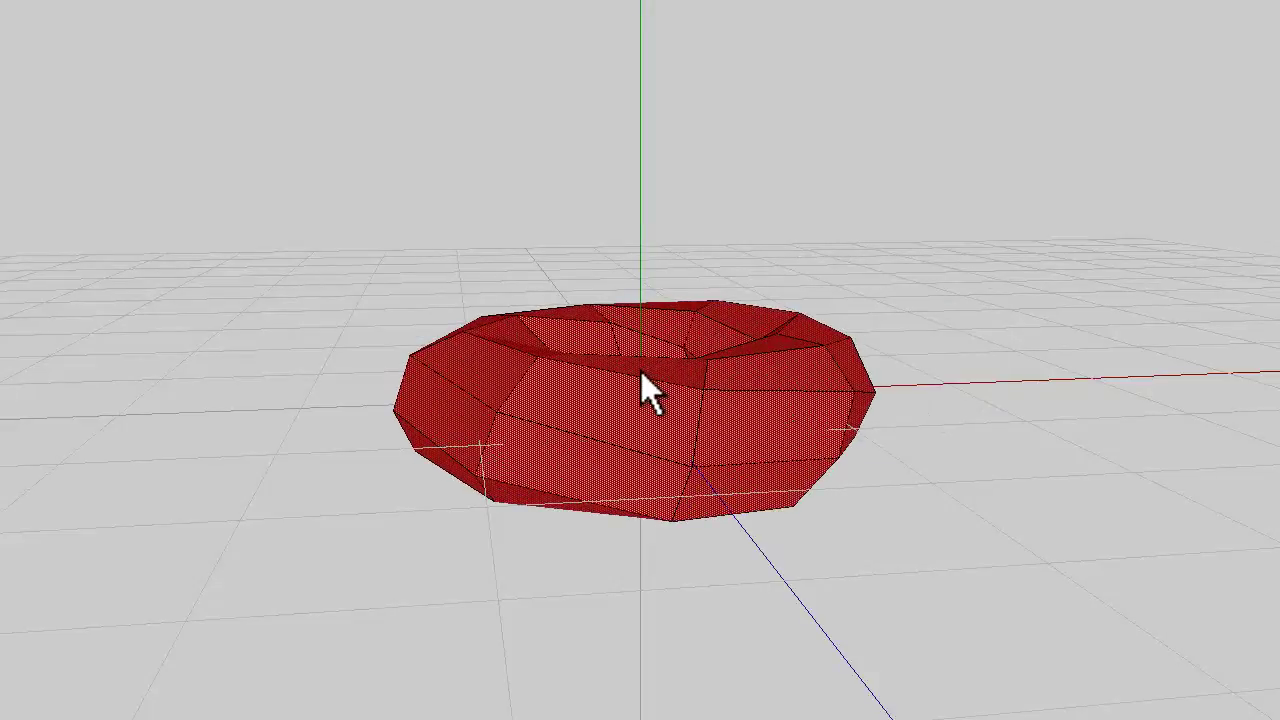
middle_click(641, 371)
click(639, 371)
key(space)
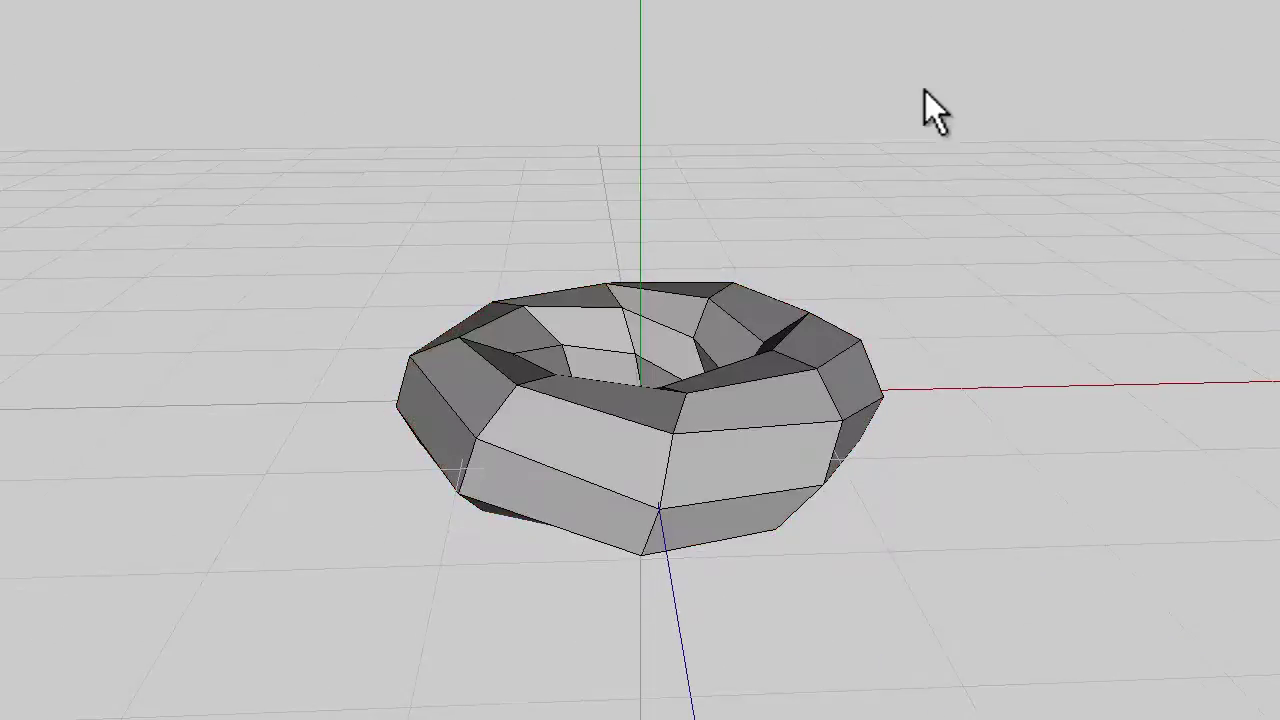
- Select every other edge of one cross-section of the ring and extend the selection to the full edge rings
middle_drag(642, 372, 686, 234)
click(584, 312)
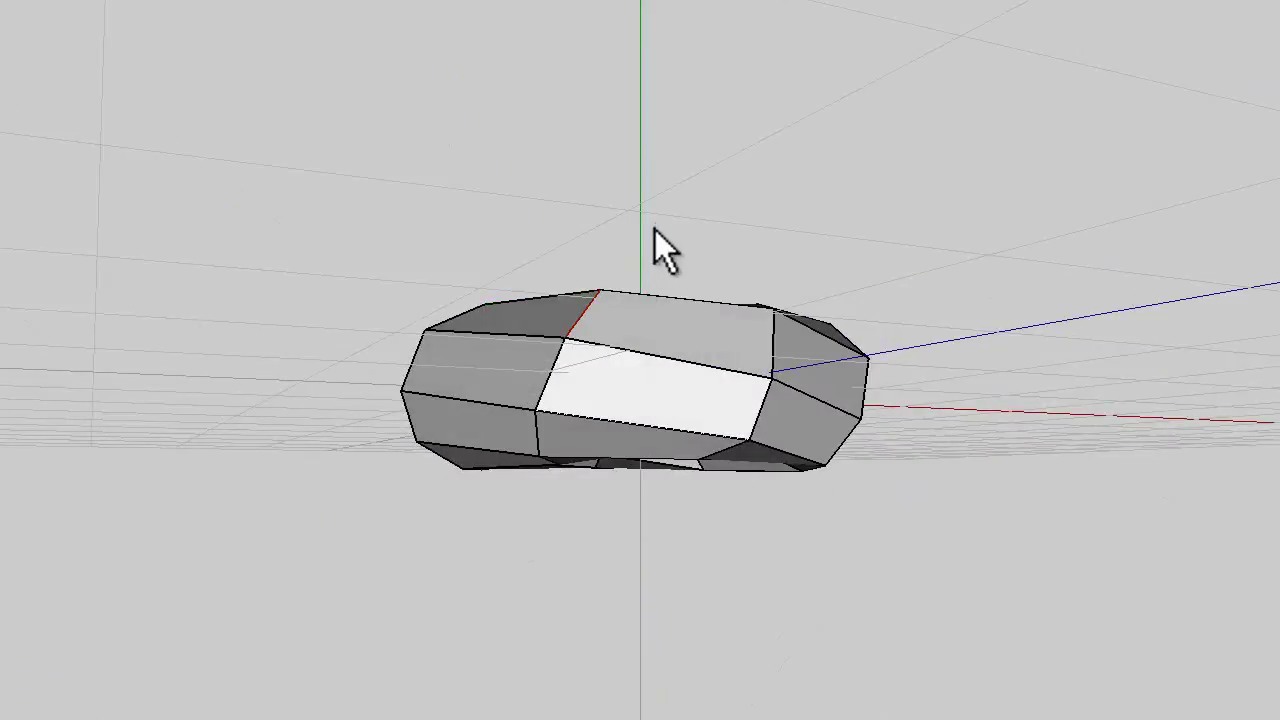
middle_drag(643, 386, 597, 374)
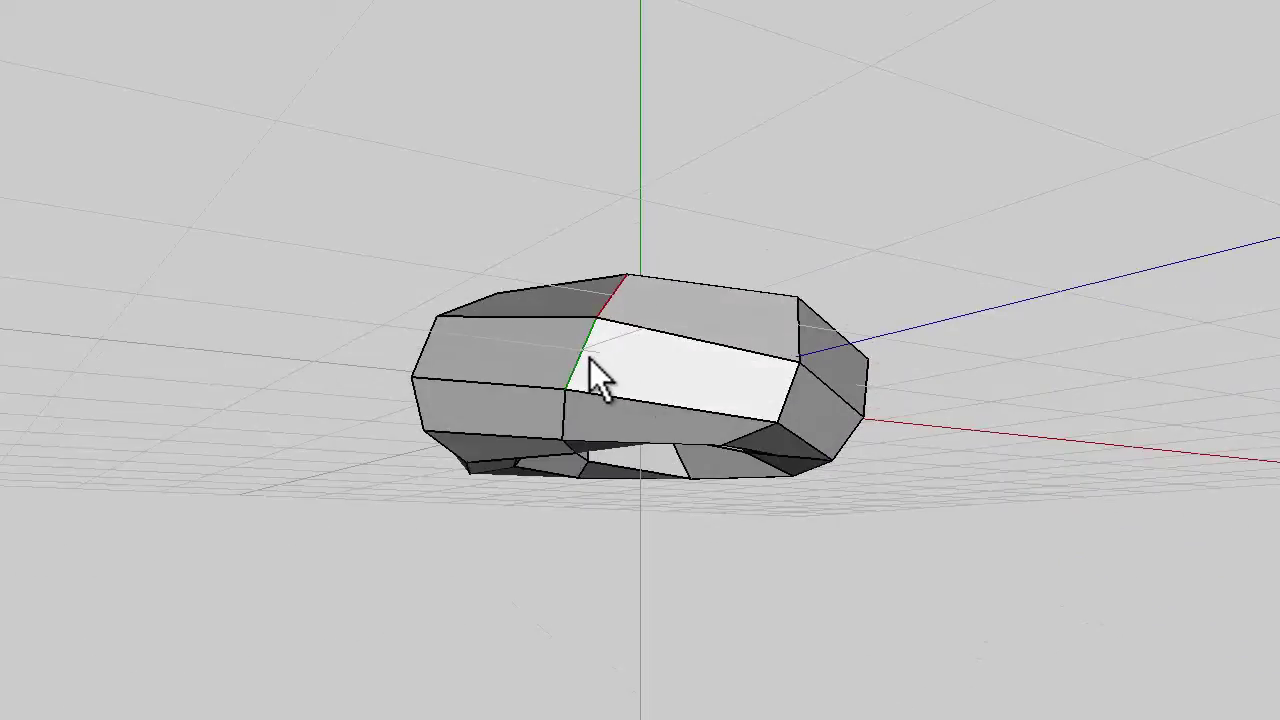
click(570, 421)
middle_drag(570, 421, 727, 299)
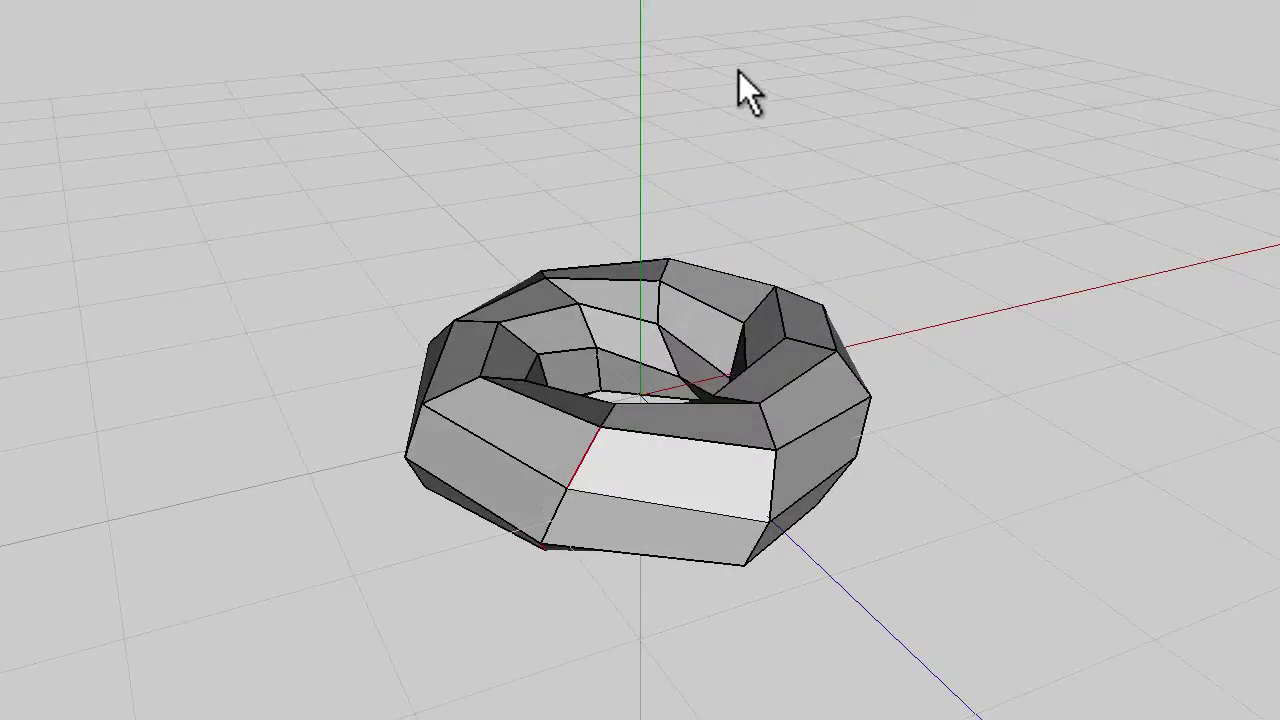
key(g)
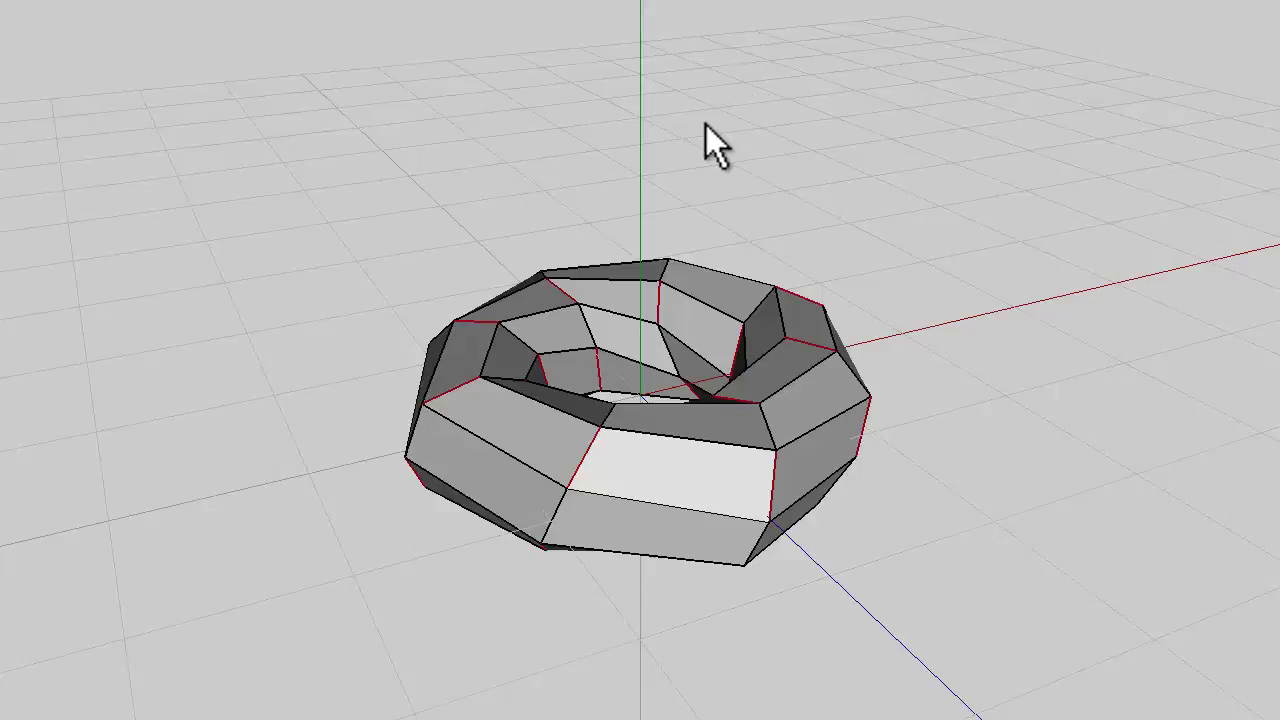
- Convert the selected edge rings to face strips, Shell Extrude them along their normals into thick strands, and clear the selection
middle_drag(706, 125, 641, 371)
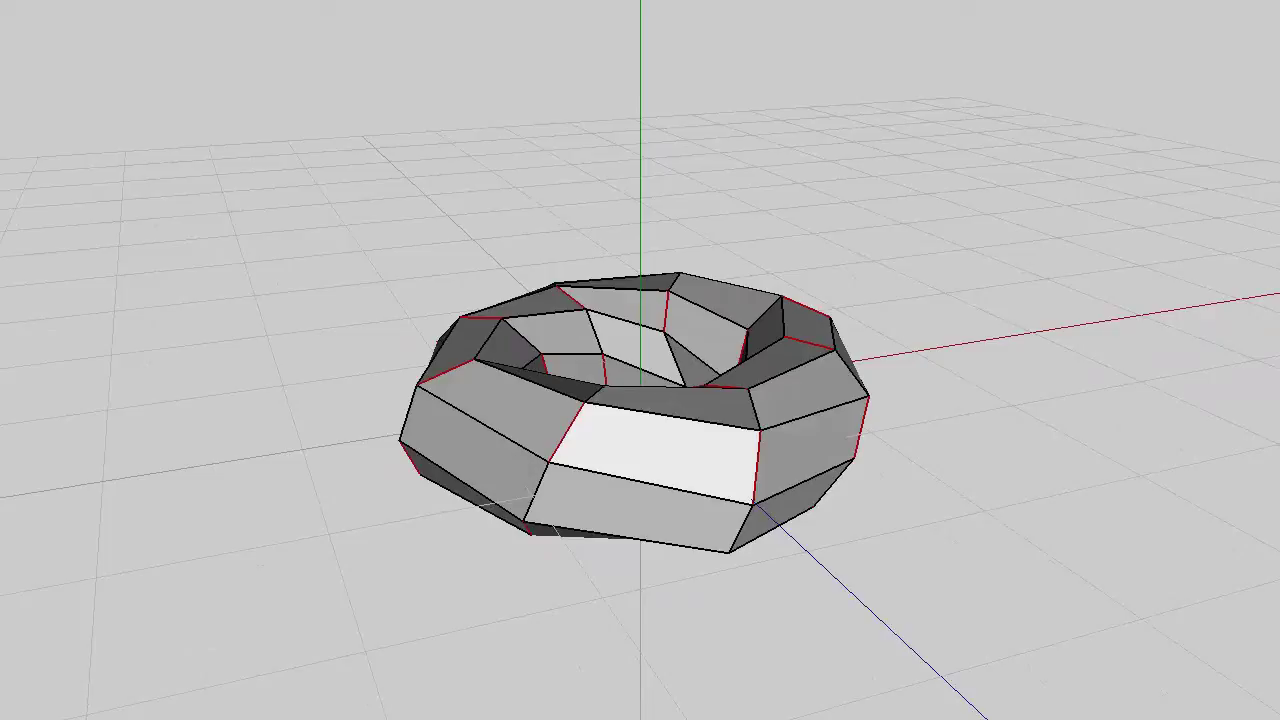
key(f)
mouse_move(641, 371)
middle_down()
mouse_move(639, 356)
mouse_move(636, 379)
mouse_move(641, 370)
middle_up()
right_click(885, 100)
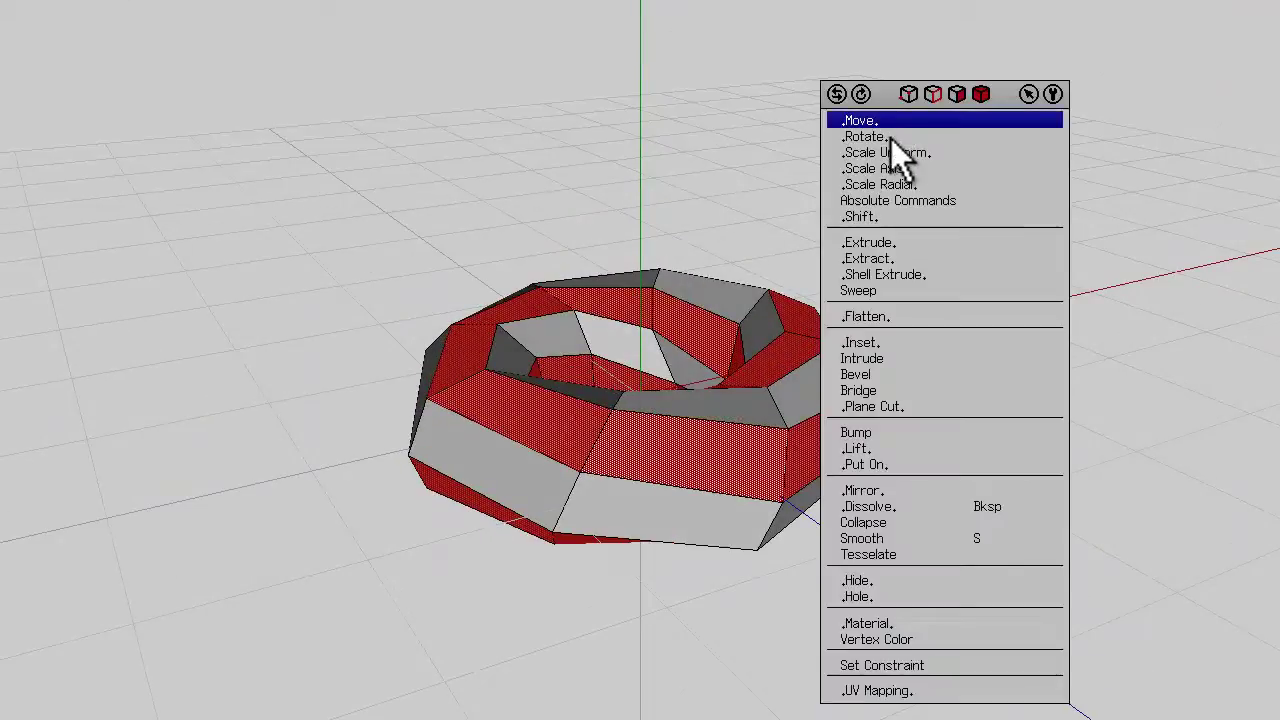
click(894, 275)
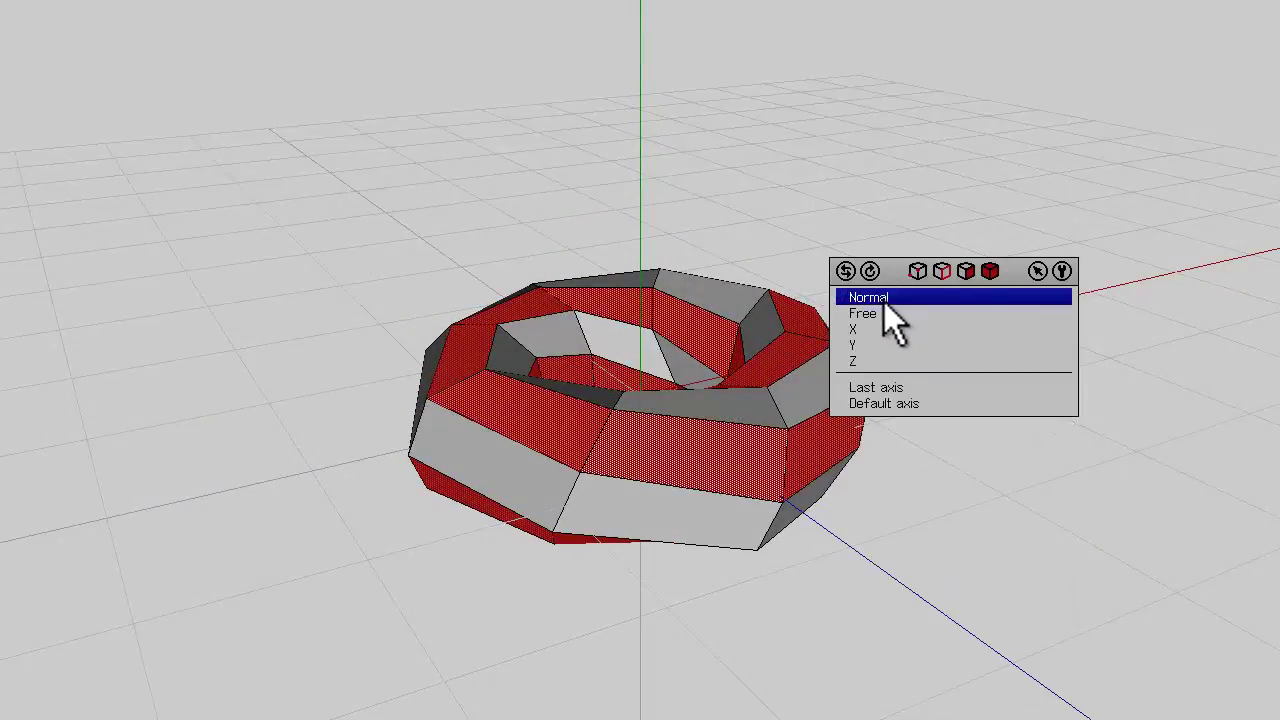
click(884, 300)
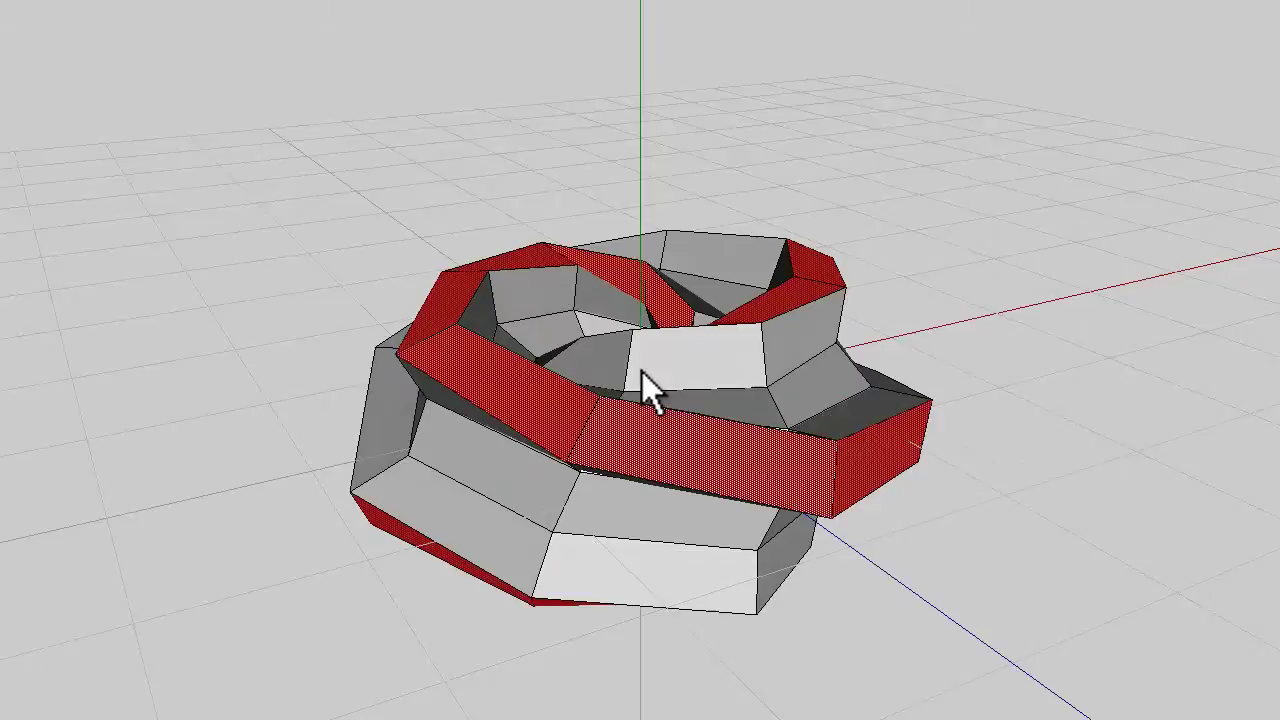
click(642, 372)
middle_drag(894, 286, 828, 285)
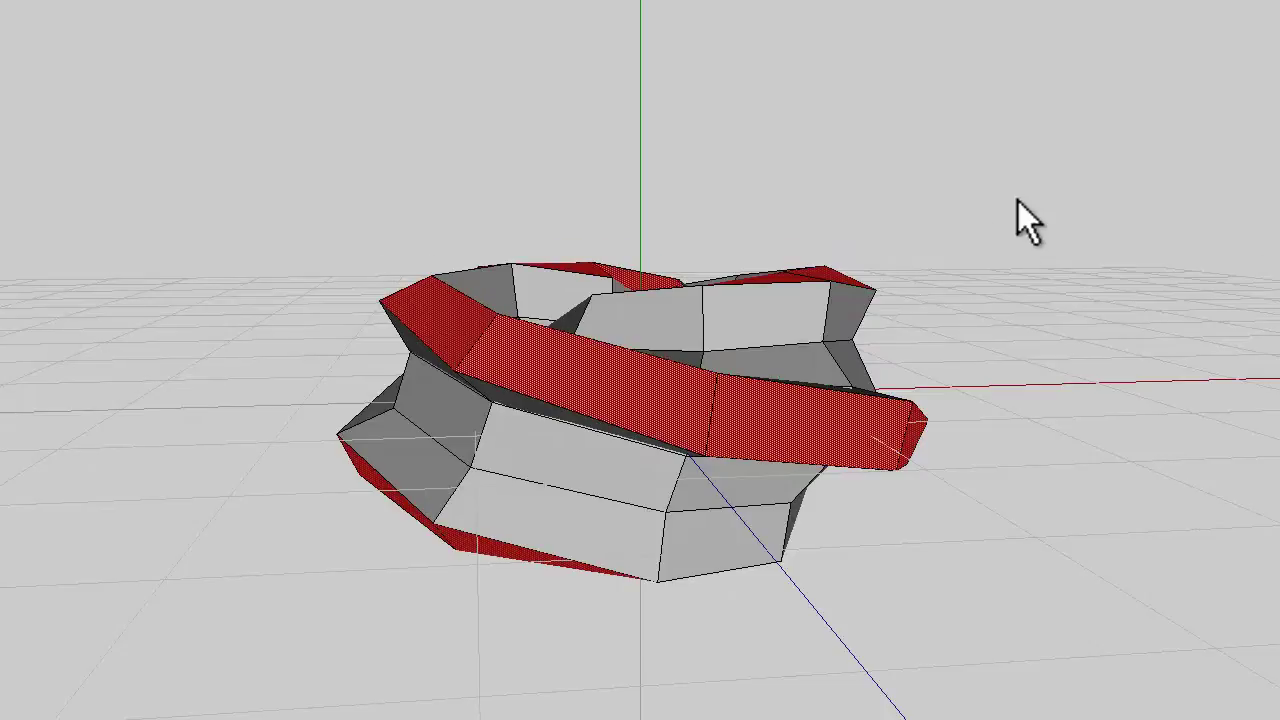
click(1007, 265)
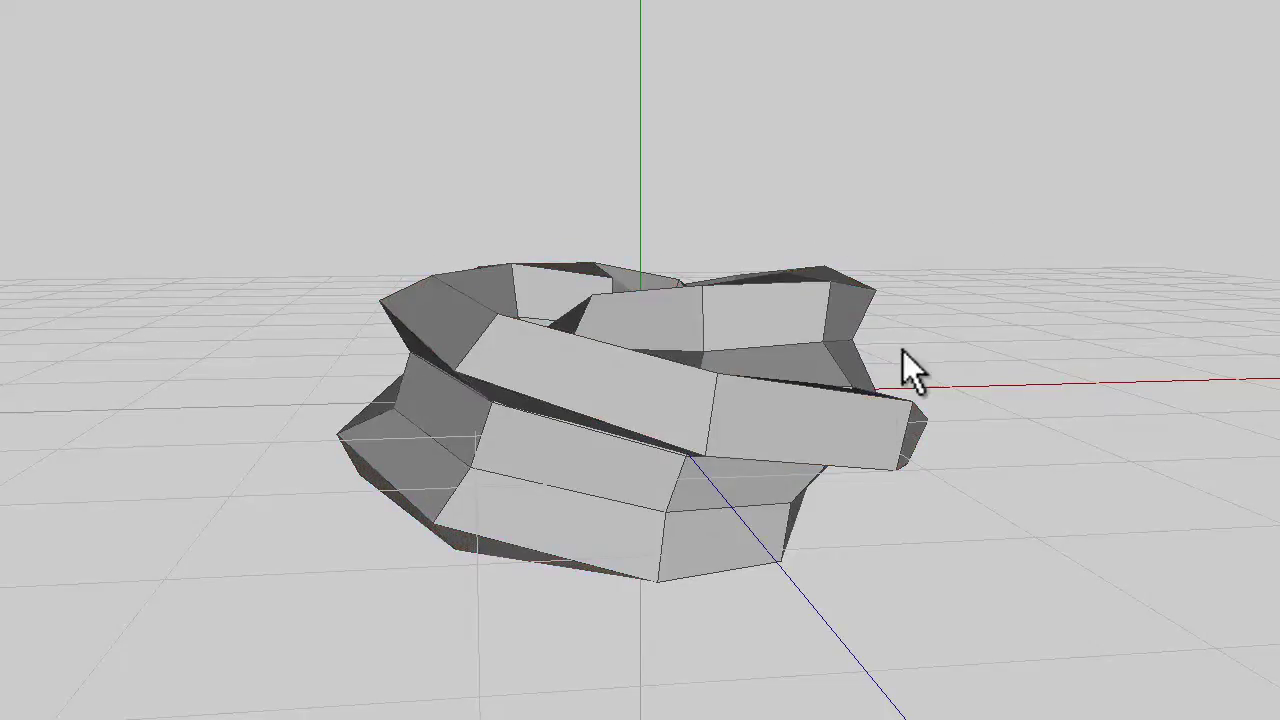
- Select the original ring body inside the shell-extruded strands and delete it
click(577, 485)
middle_drag(774, 382, 717, 296)
key(Delete)
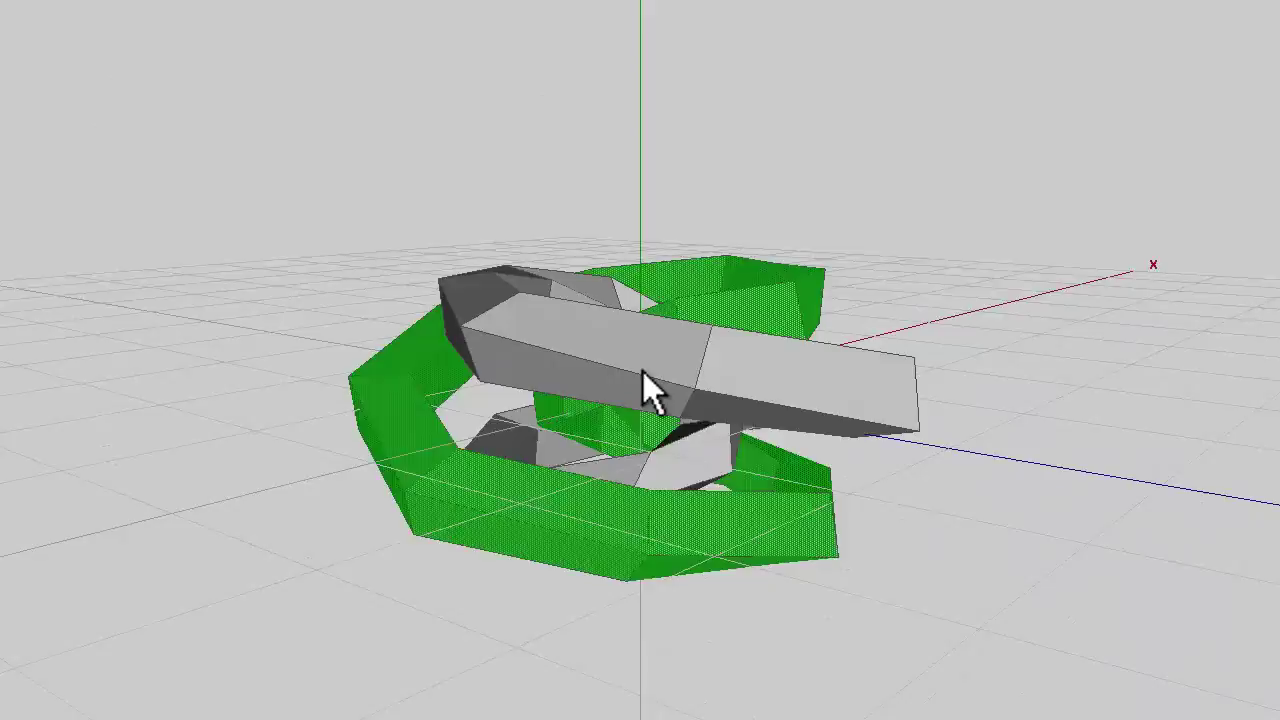
- Bridge two facing faces of neighbouring strands in the gap between the positive X and positive Z axes
middle_drag(643, 371, 658, 2)
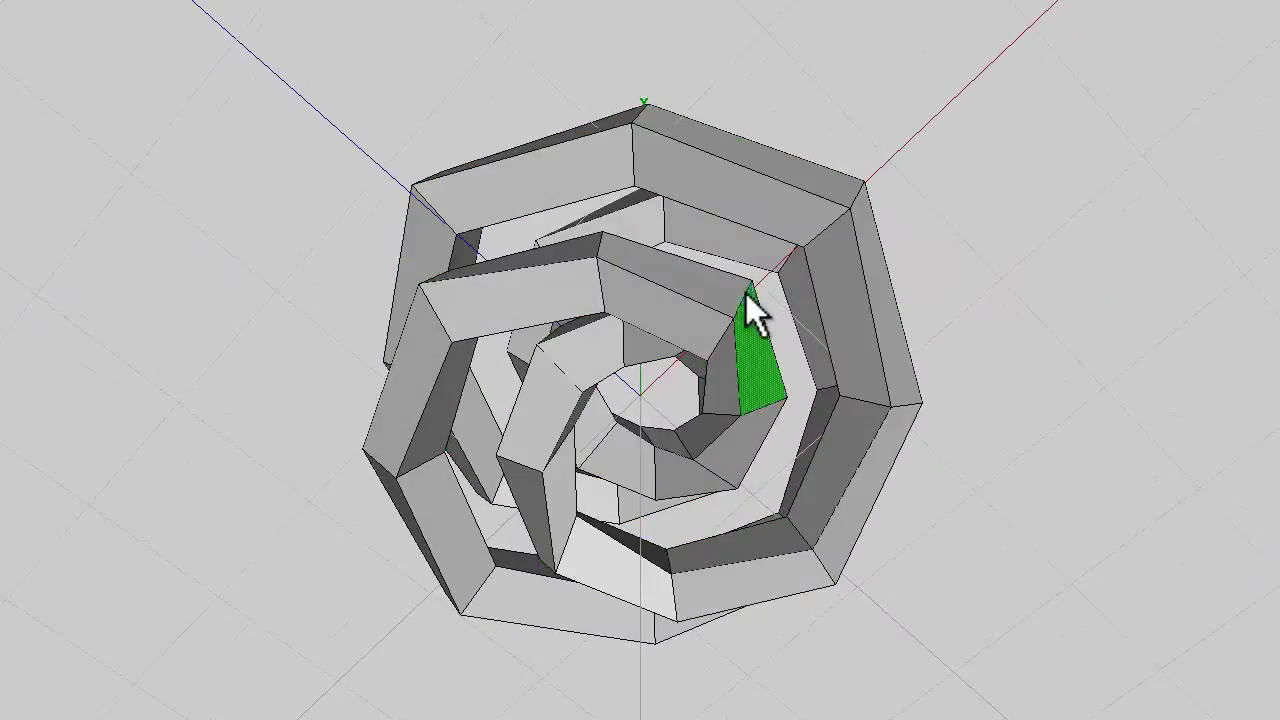
middle_drag(723, 254, 727, 296)
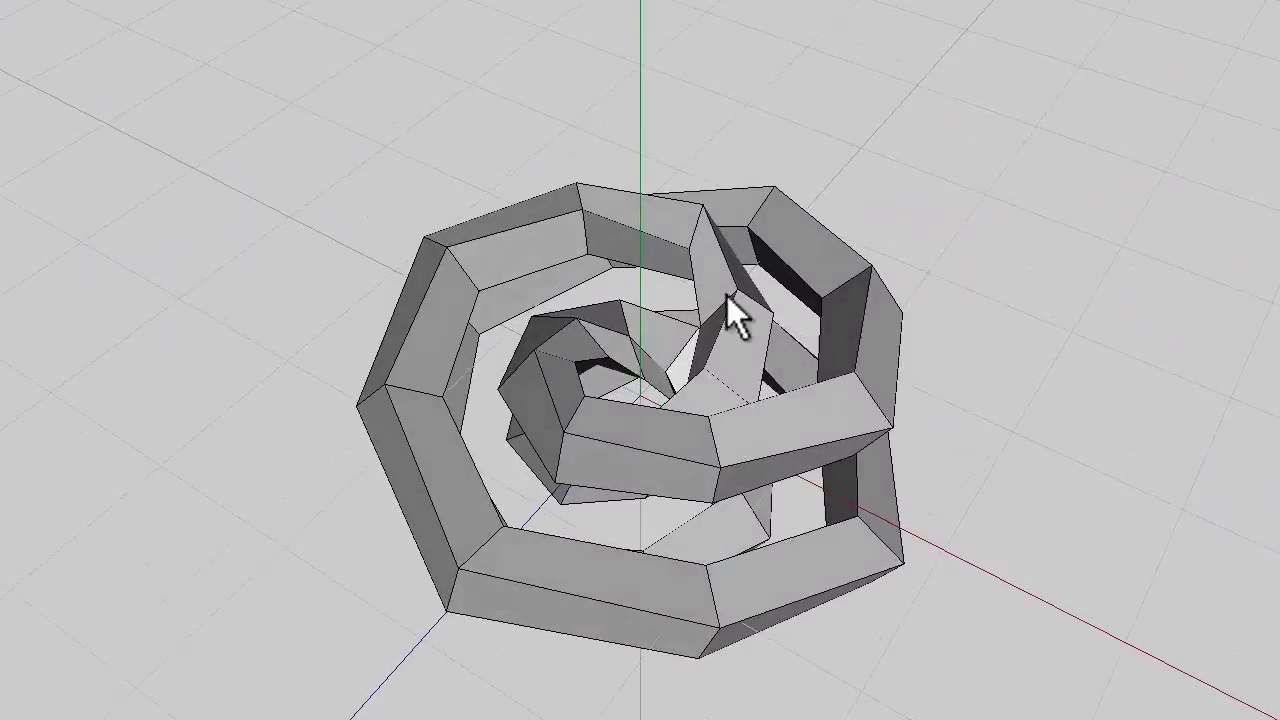
click(736, 538)
right_click(950, 190)
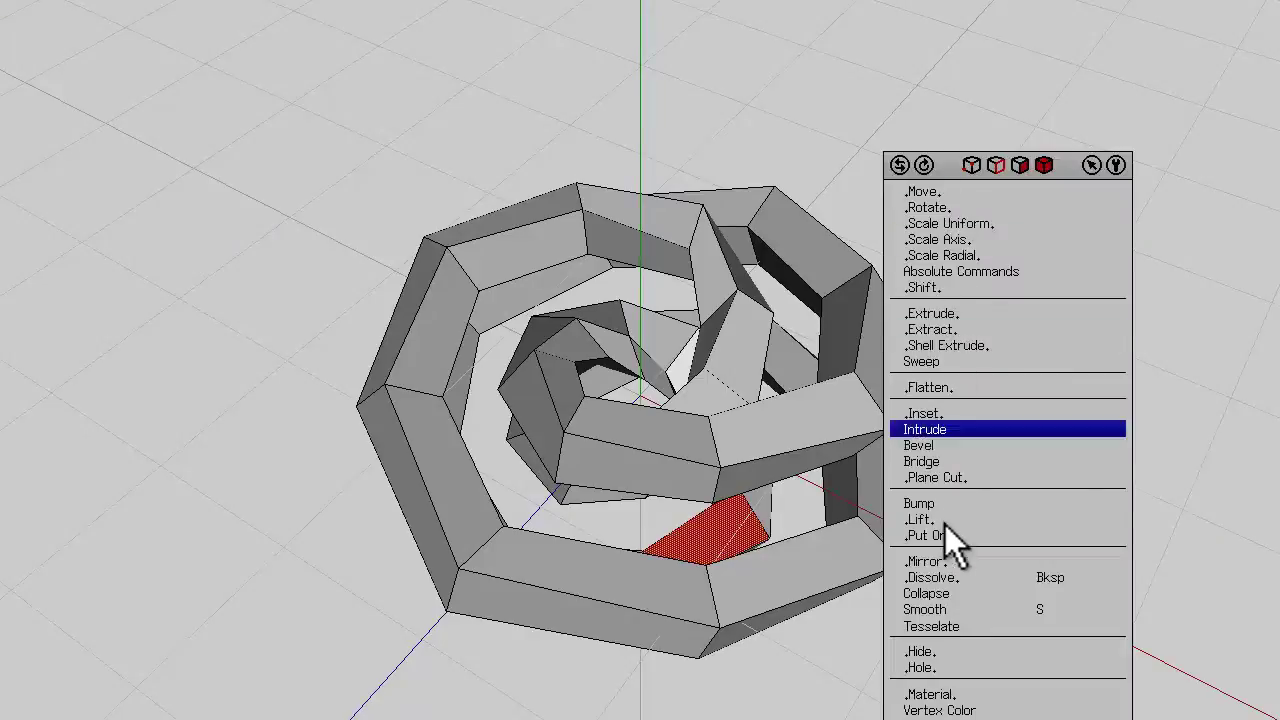
click(945, 462)
- Bridge another pair of facing strand faces near the positive Z axis
middle_drag(945, 450, 640, 371)
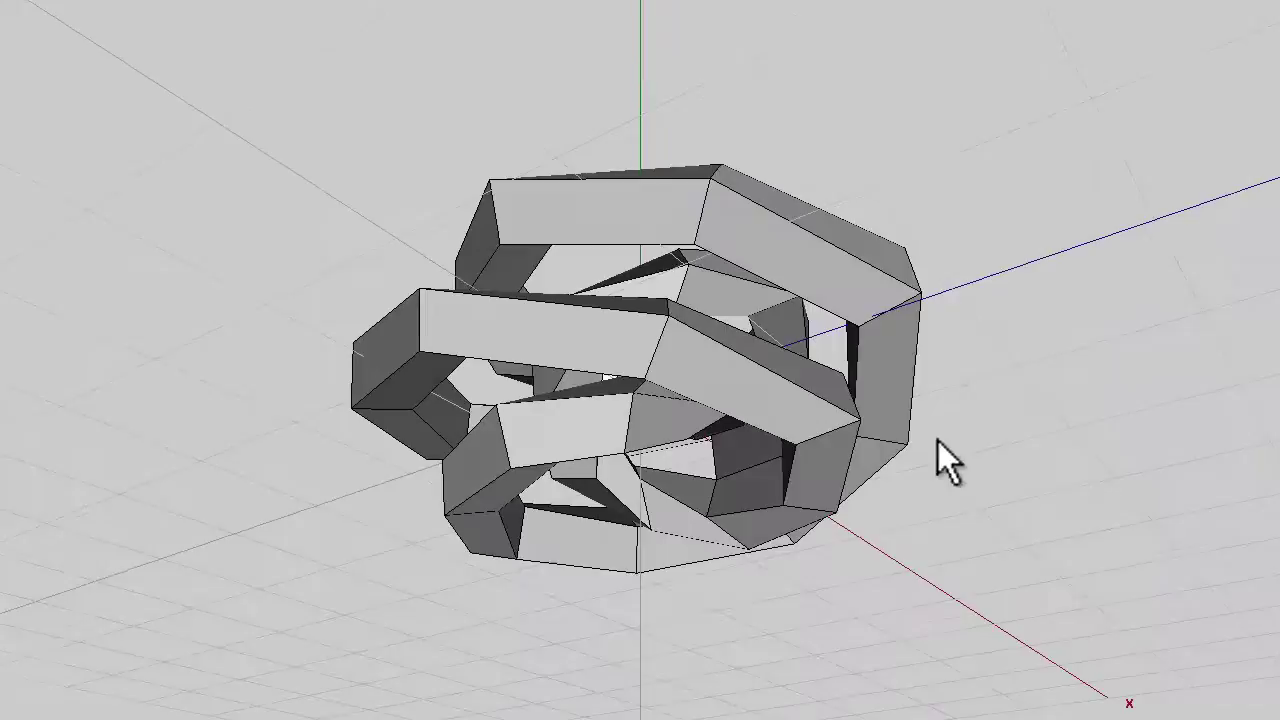
click(741, 294)
mouse_move(741, 294)
middle_down()
mouse_move(640, 380)
mouse_move(749, 294)
middle_up()
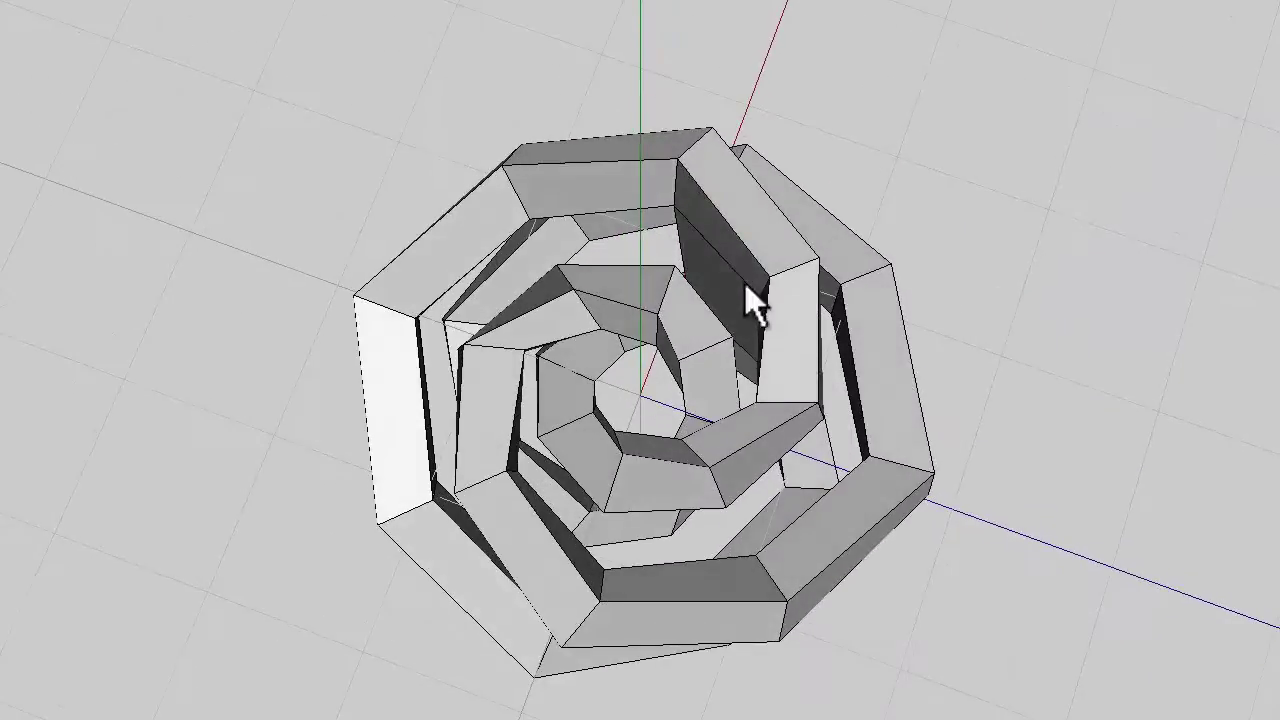
click(792, 507)
right_click(1046, 208)
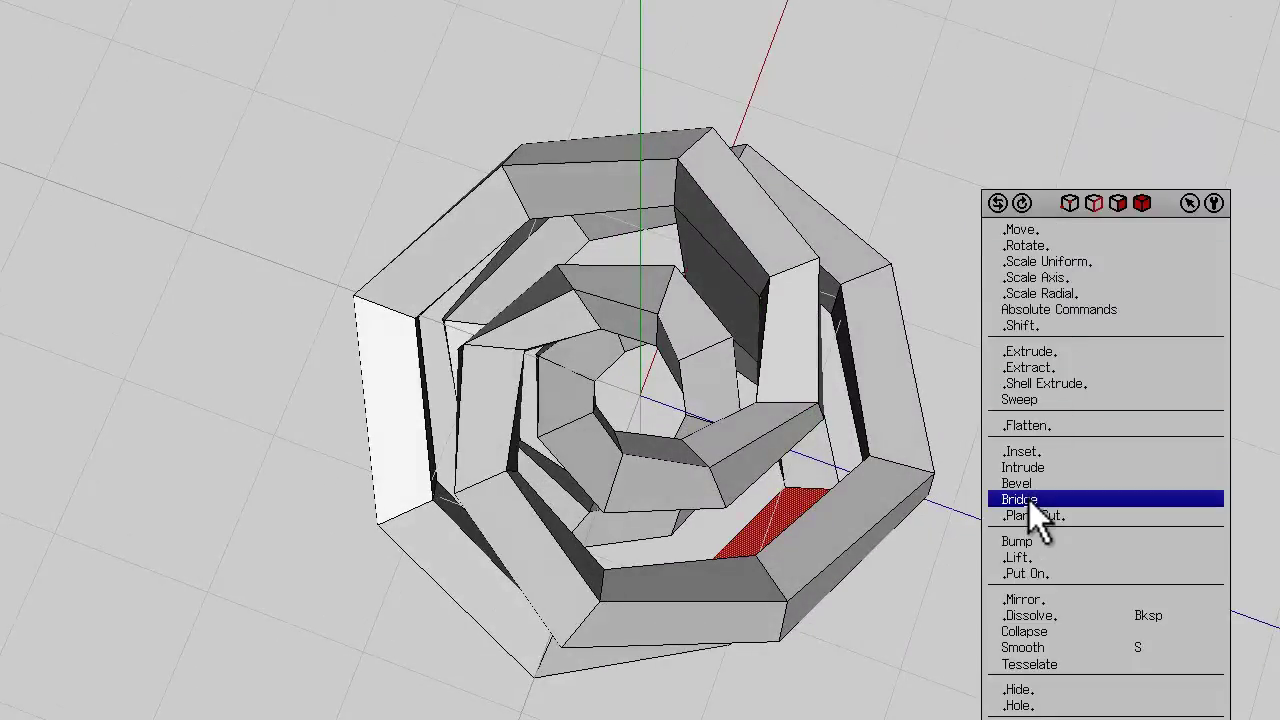
click(1029, 500)
- Bridge the facing strand faces on the side between the negative X and negative Z axes
middle_drag(907, 439, 897, 463)
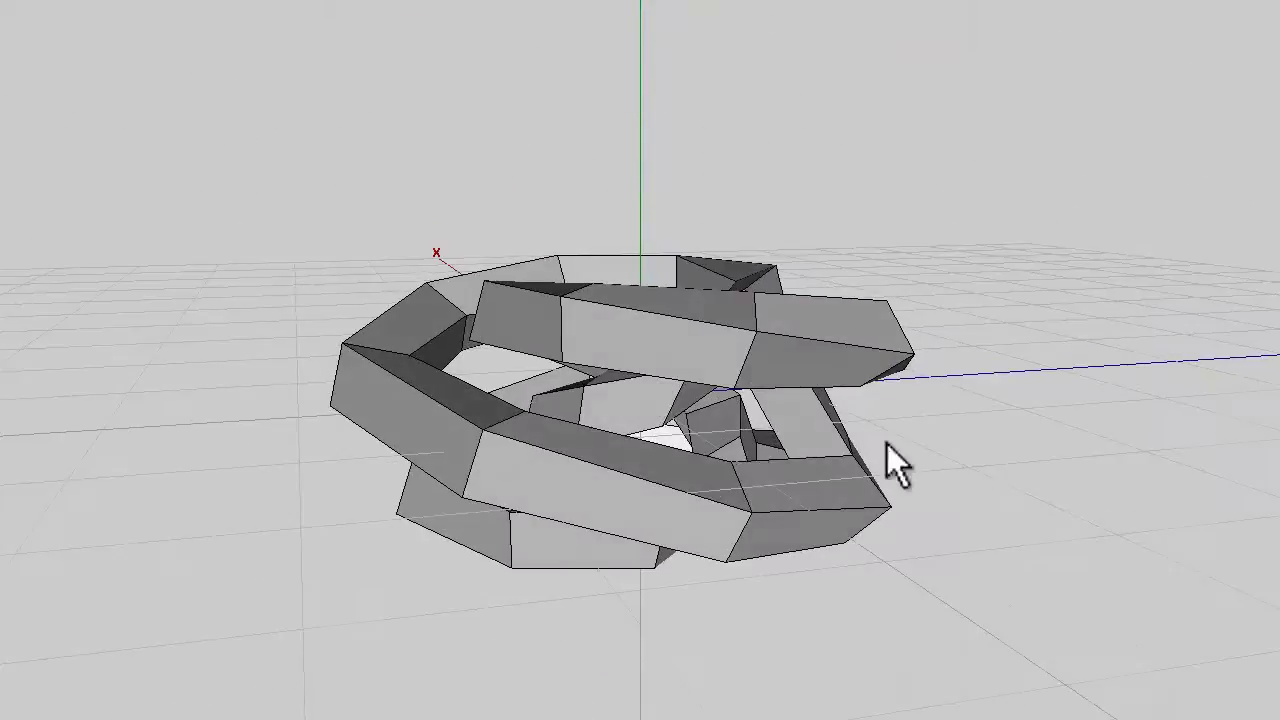
middle_drag(651, 429, 680, 523)
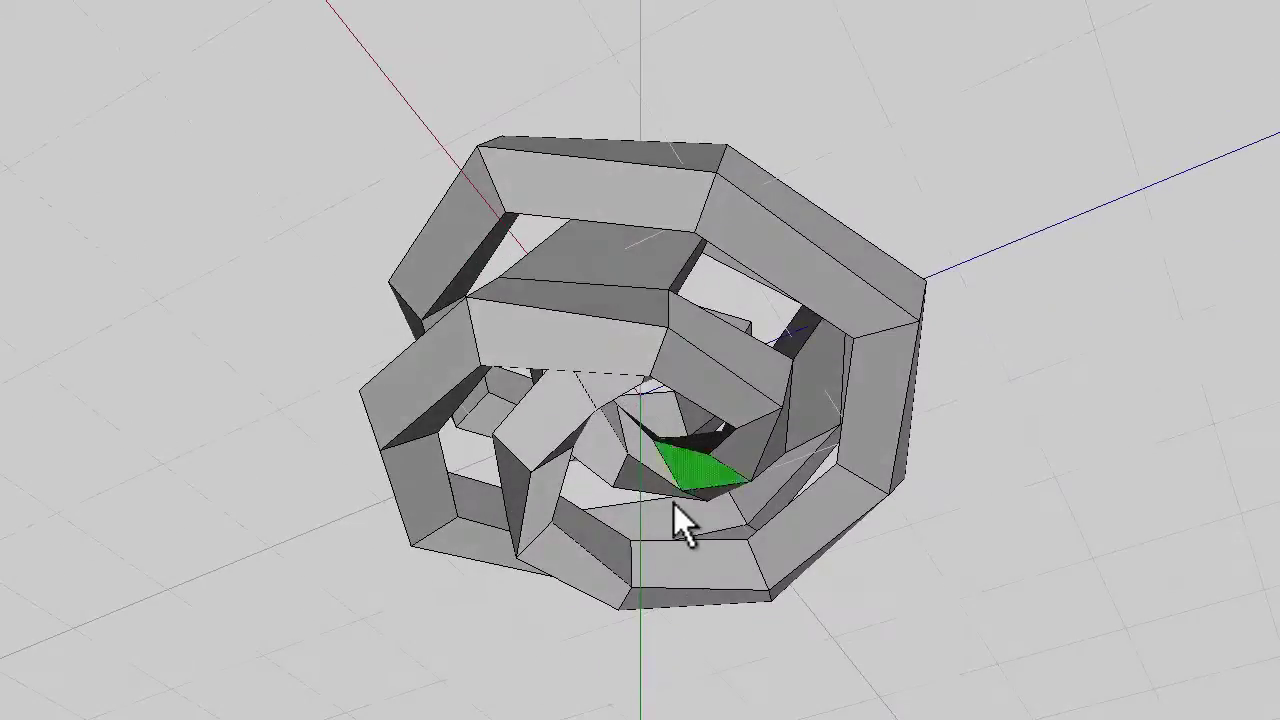
right_click(1123, 274)
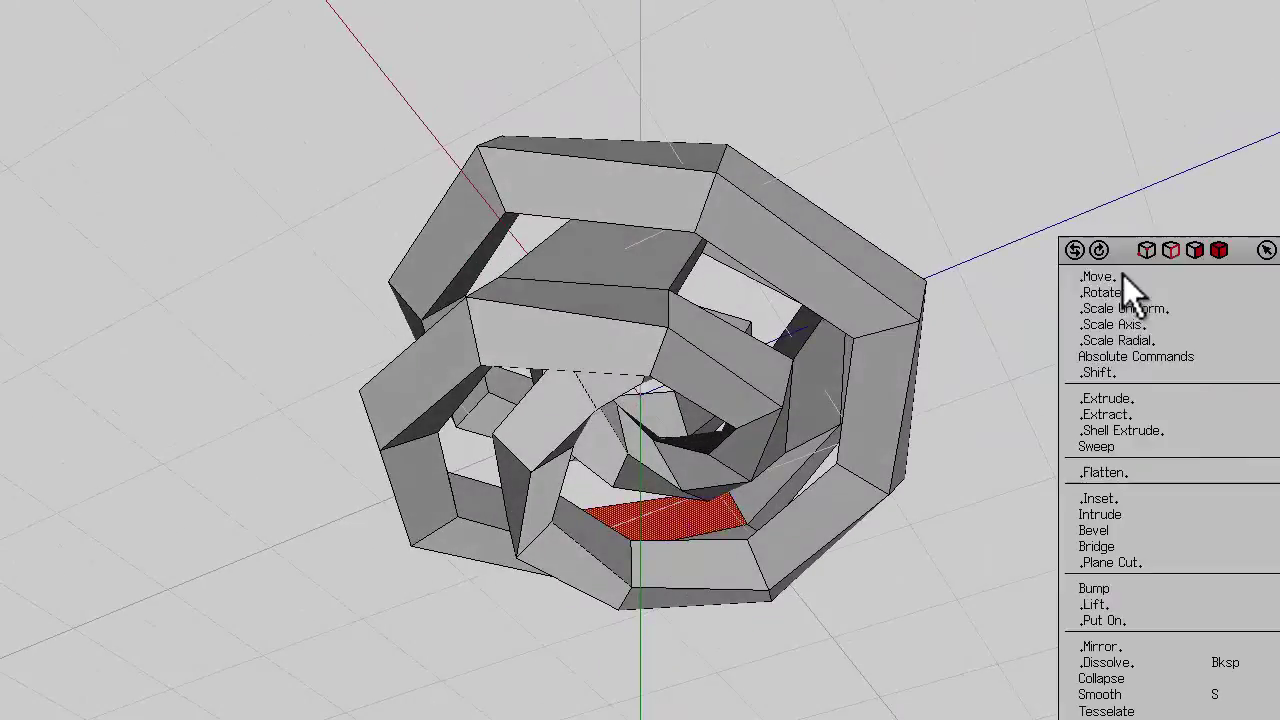
click(1125, 545)
- Bridge the facing strand faces on the underside of the cluster near the negative Z axis
middle_drag(1125, 545, 641, 367)
click(706, 423)
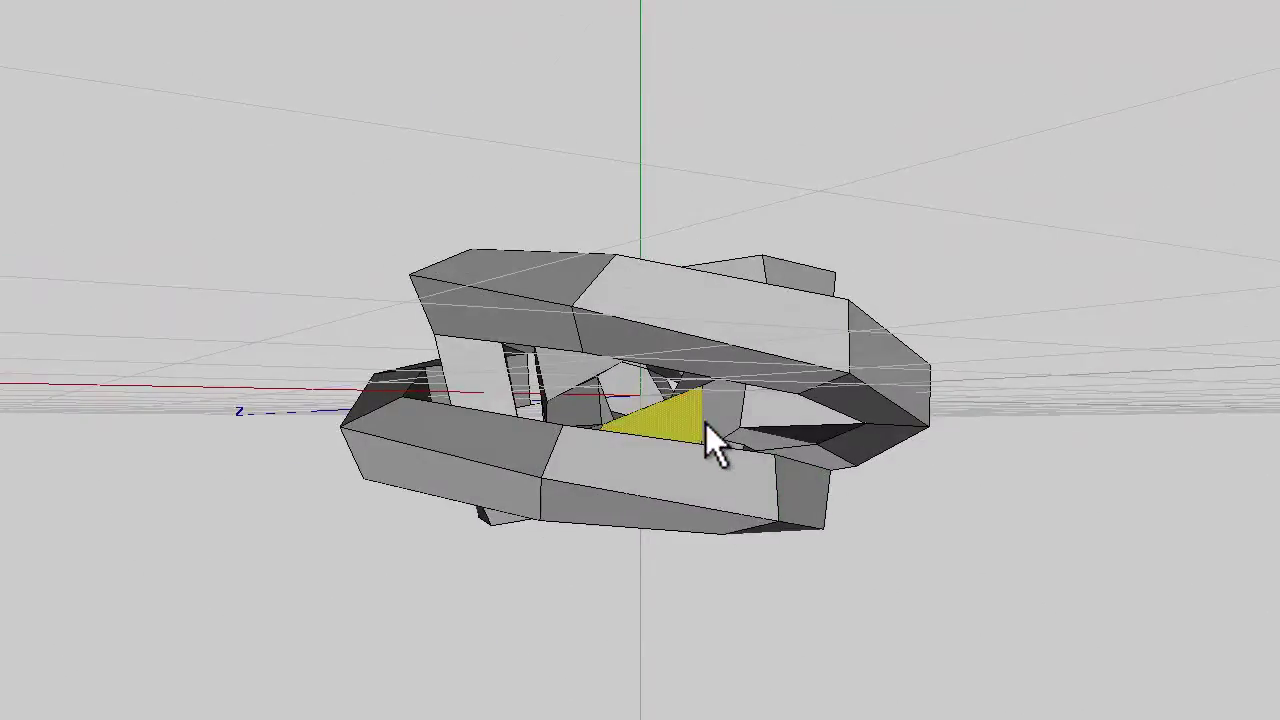
middle_drag(706, 423, 690, 338)
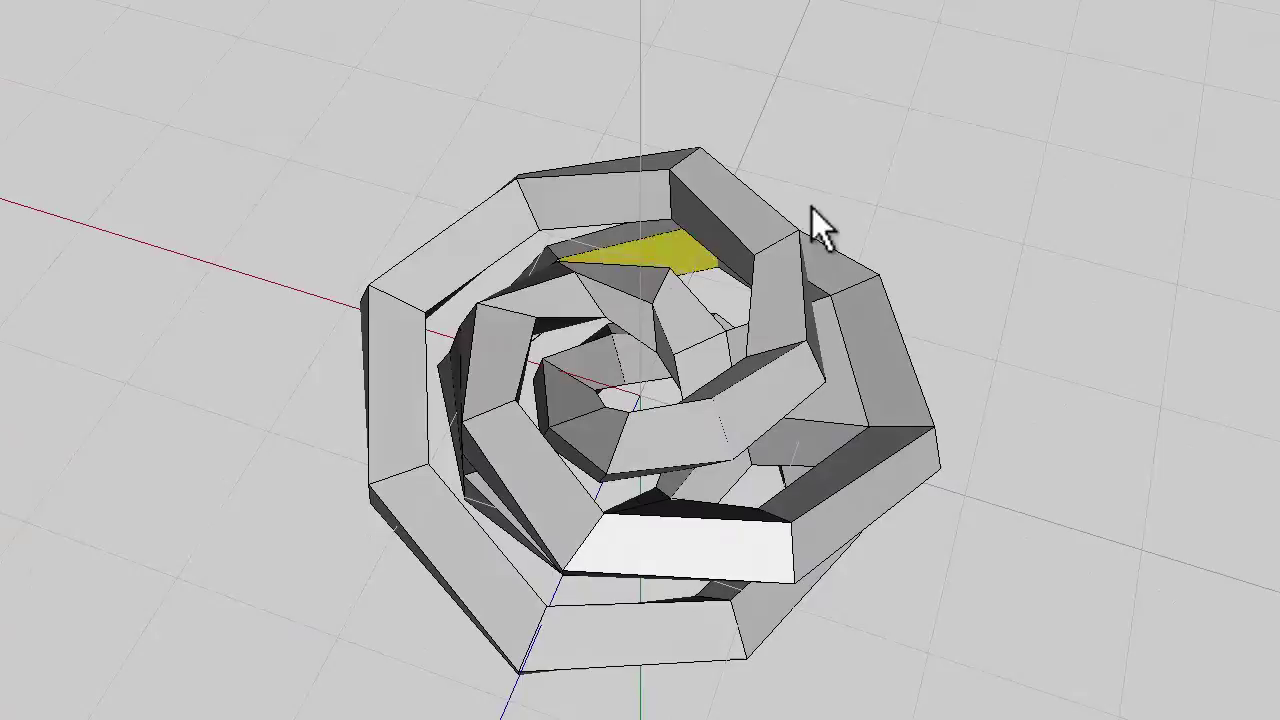
right_click(909, 286)
click(897, 325)
- Bridge the facing faces between the outer and inner strands on the upper side near the negative Z axis
middle_drag(909, 323, 641, 370)
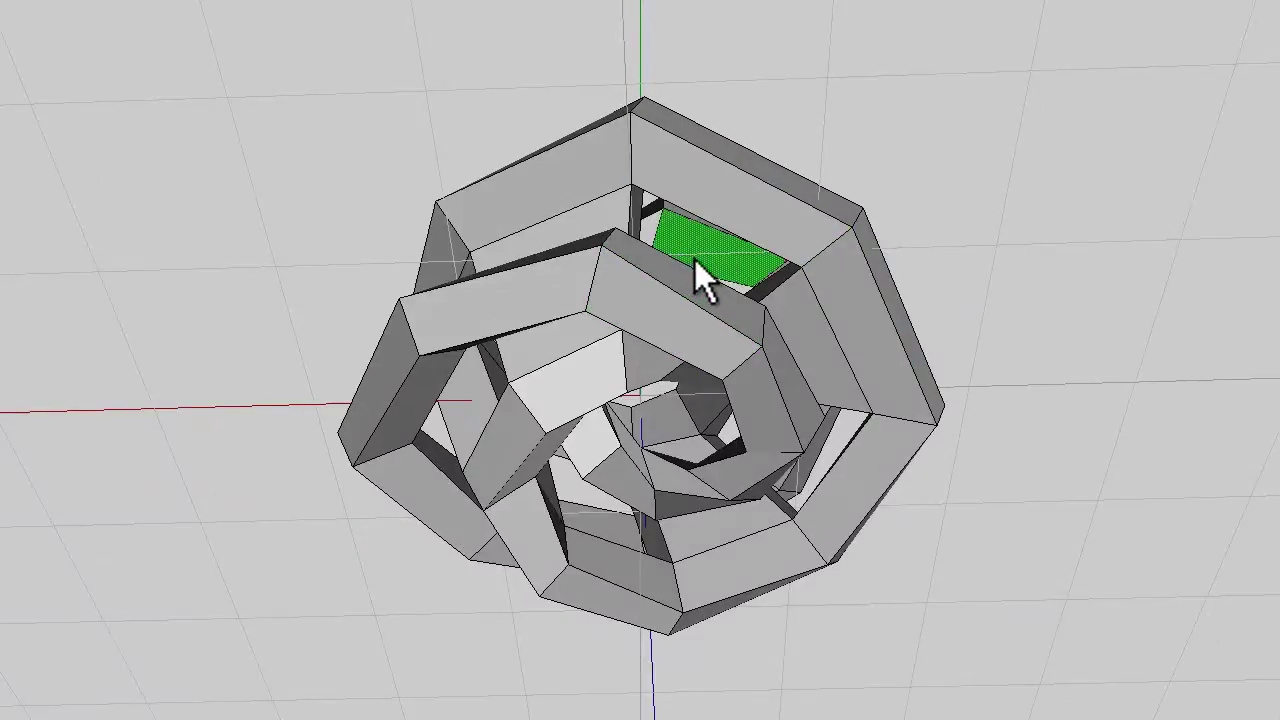
middle_drag(695, 259, 641, 372)
click(653, 577)
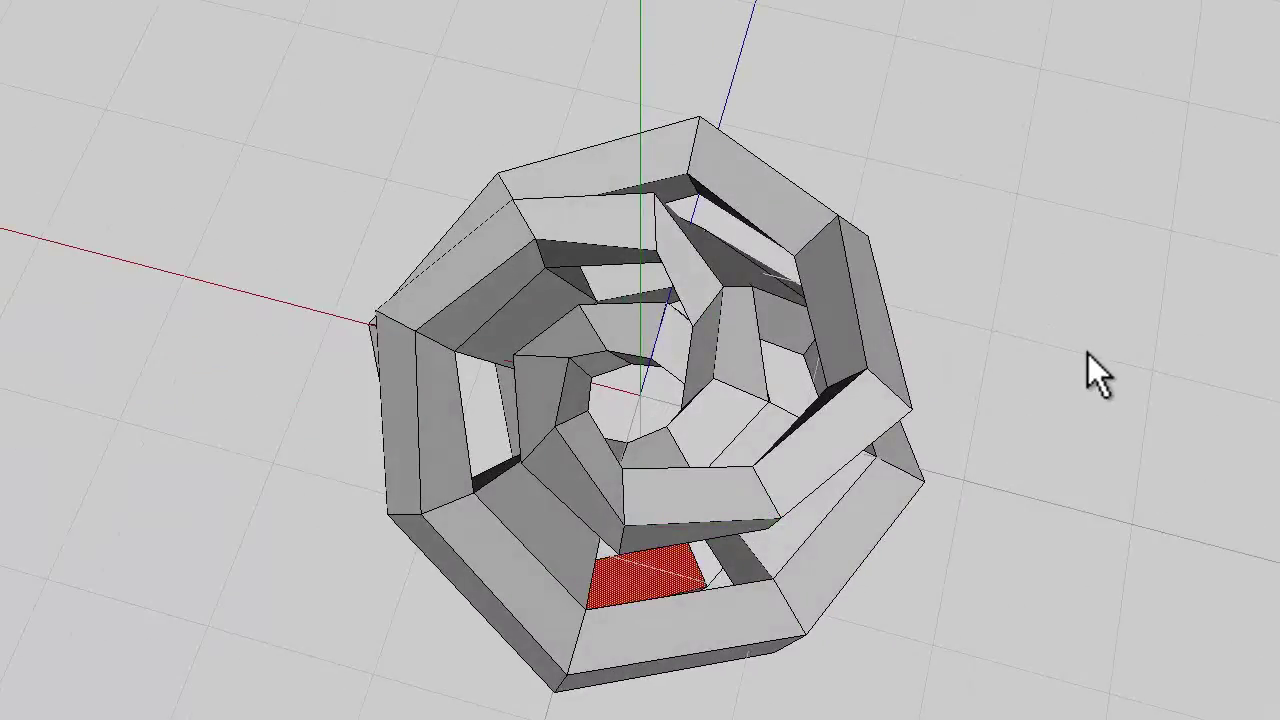
right_click(1088, 354)
click(1086, 545)
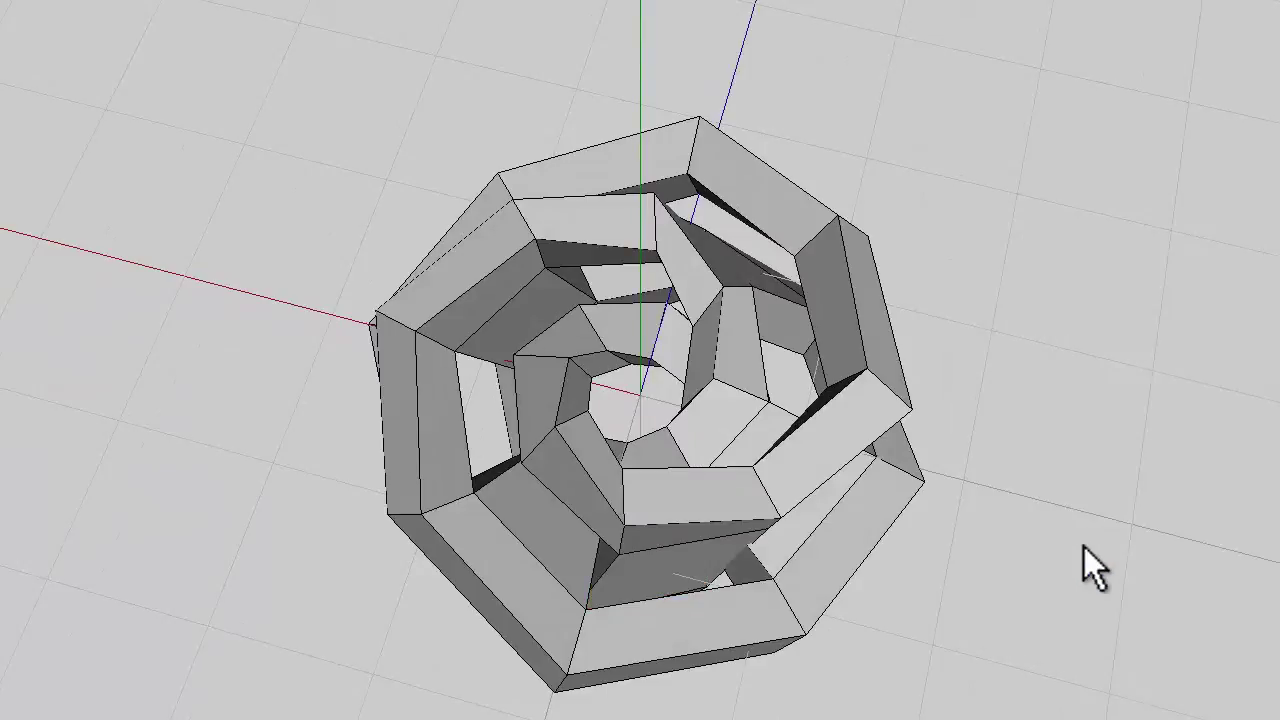
- Bridge the pair of facing strand faces on the side between the positive X and negative Z axes
middle_drag(1084, 547, 642, 372)
click(630, 304)
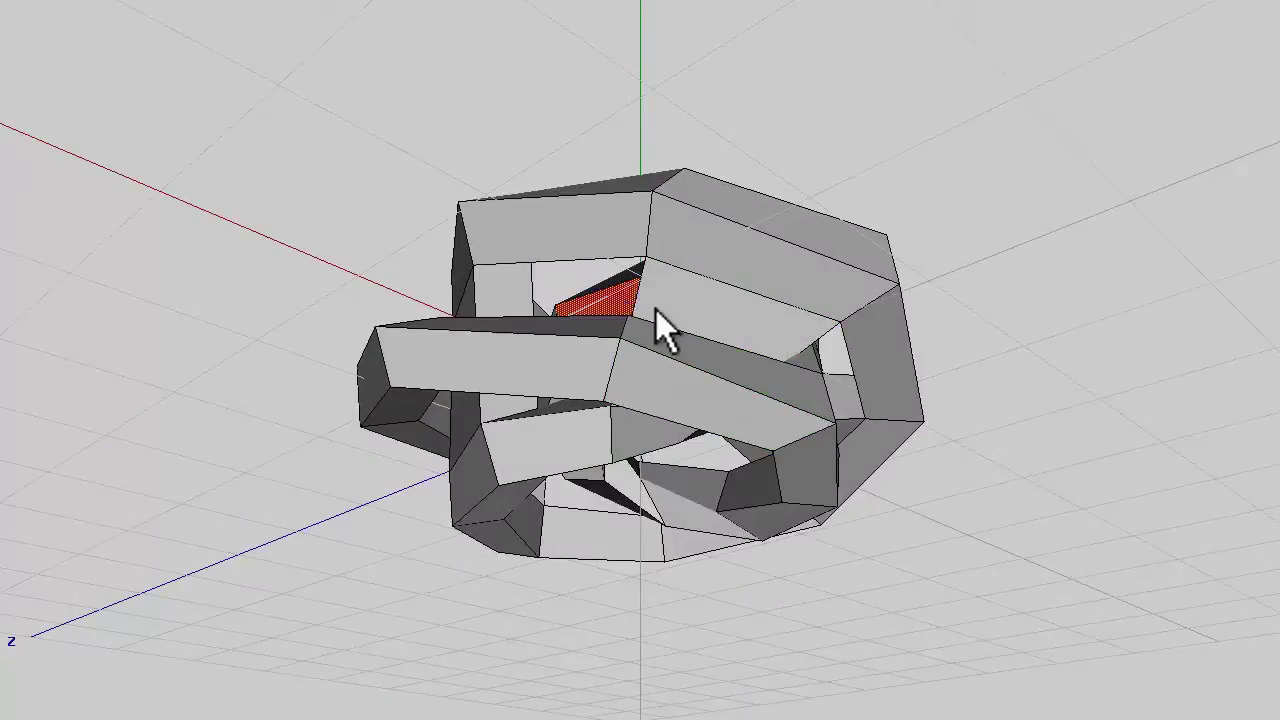
middle_drag(656, 310, 614, 227)
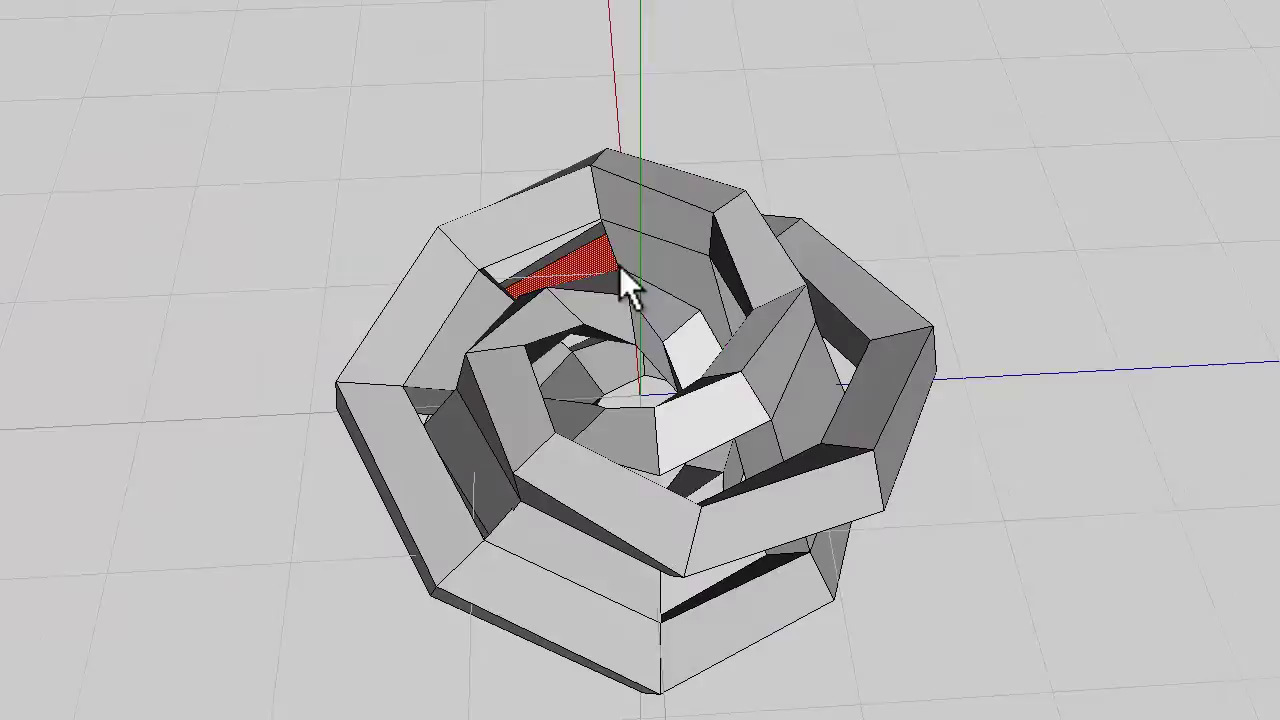
right_click(922, 190)
click(931, 442)
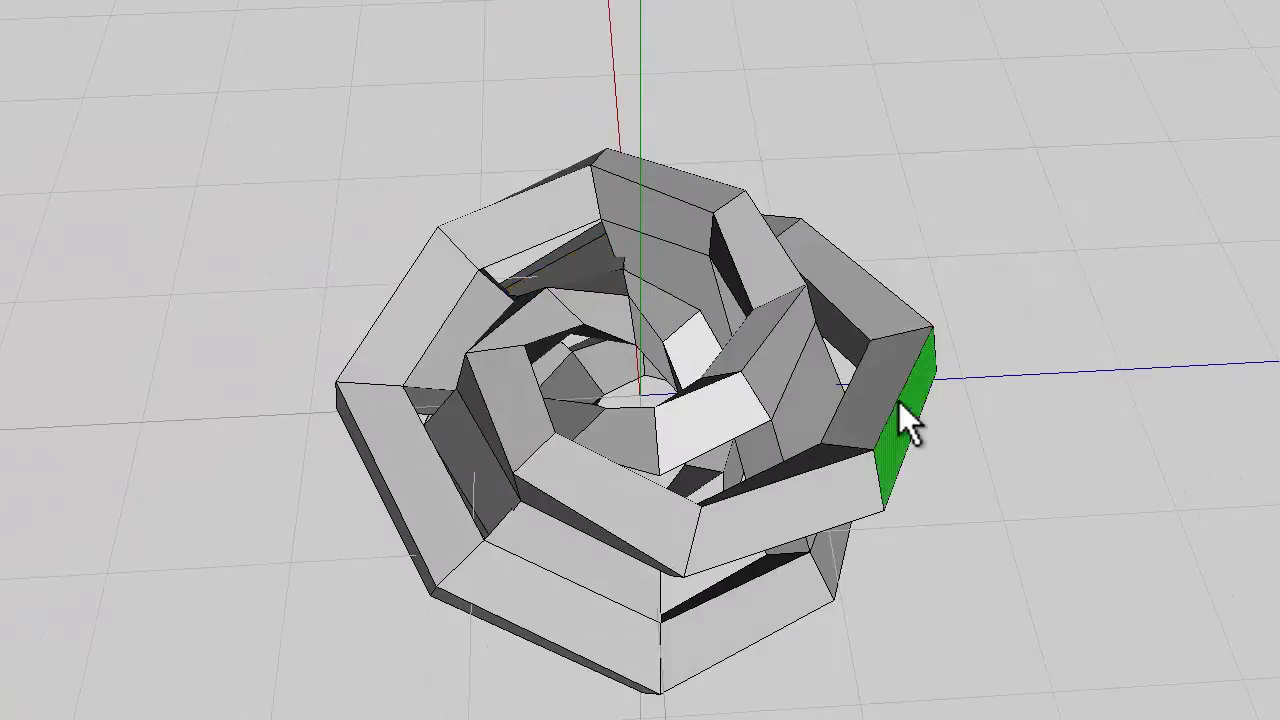
- Bridge the facing inner strand faces seen through the upper opening between the positive X and positive Z axes
middle_drag(899, 402, 715, 341)
click(609, 310)
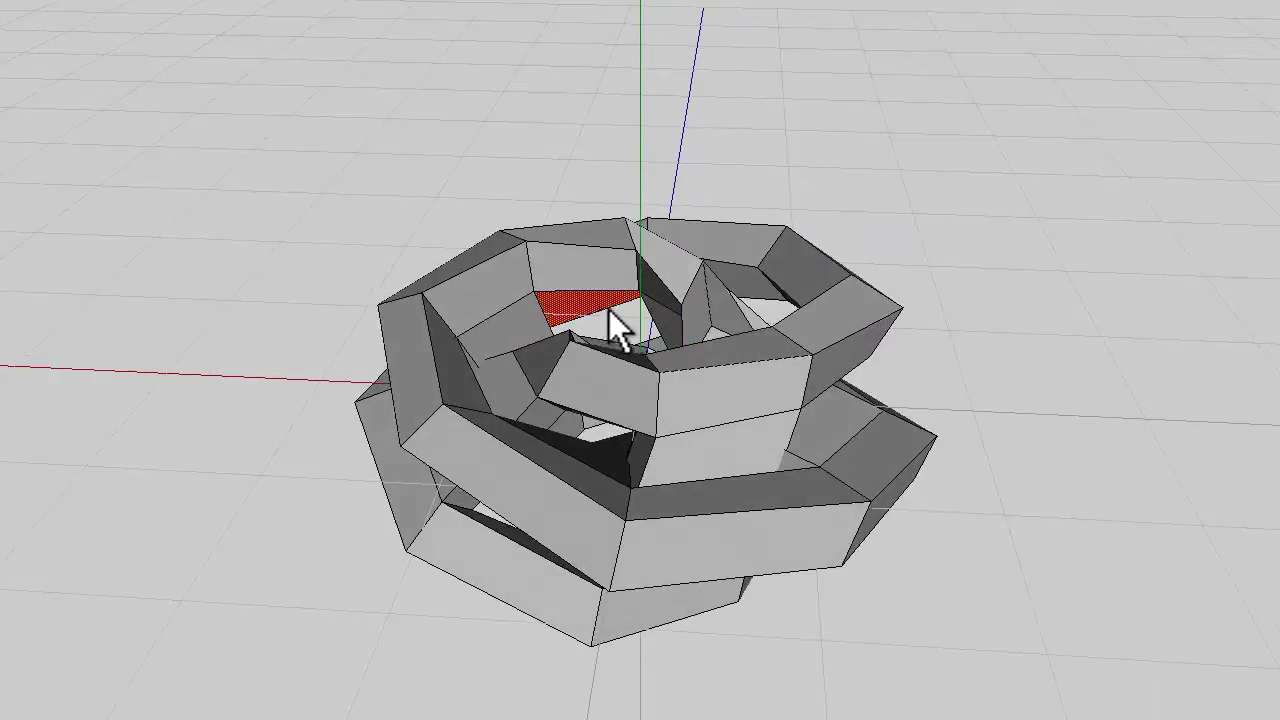
middle_drag(609, 310, 646, 313)
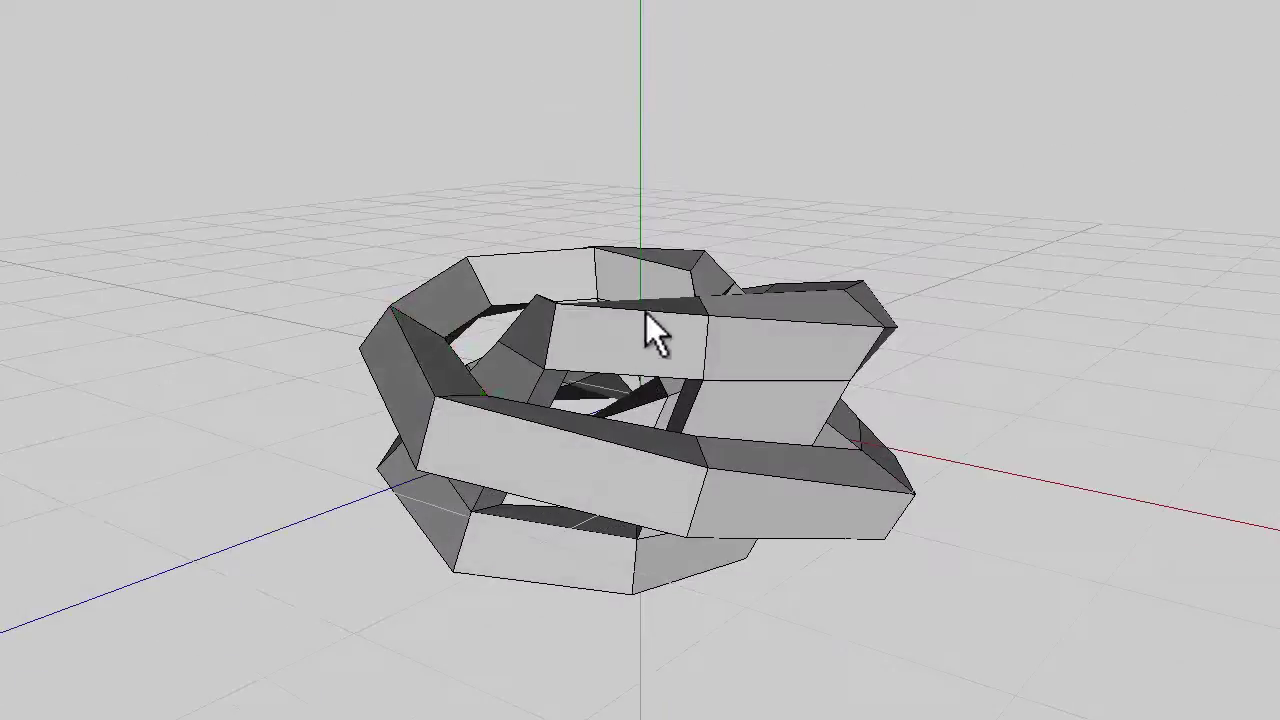
click(642, 412)
right_click(977, 131)
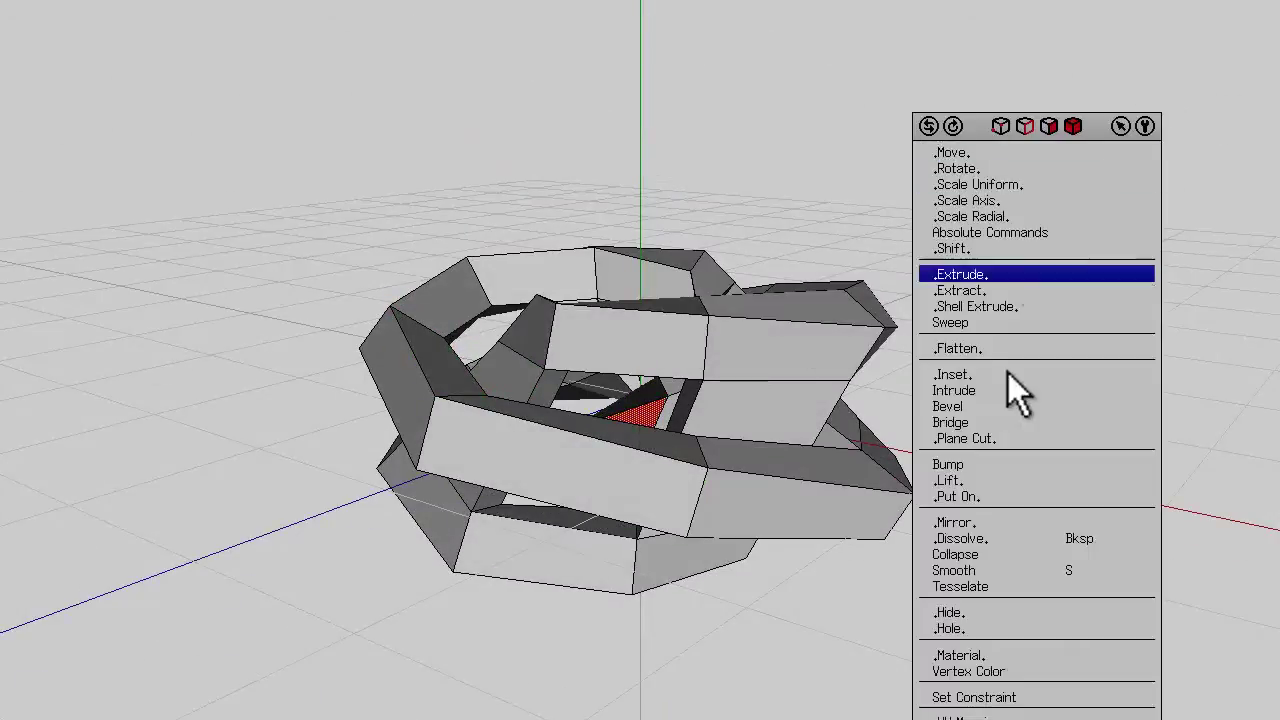
click(1001, 424)
- Bridge the remaining pair of facing strand faces between the positive Z and negative X axes
middle_drag(989, 402, 731, 420)
click(523, 522)
middle_drag(645, 382, 641, 372)
right_click(1206, 332)
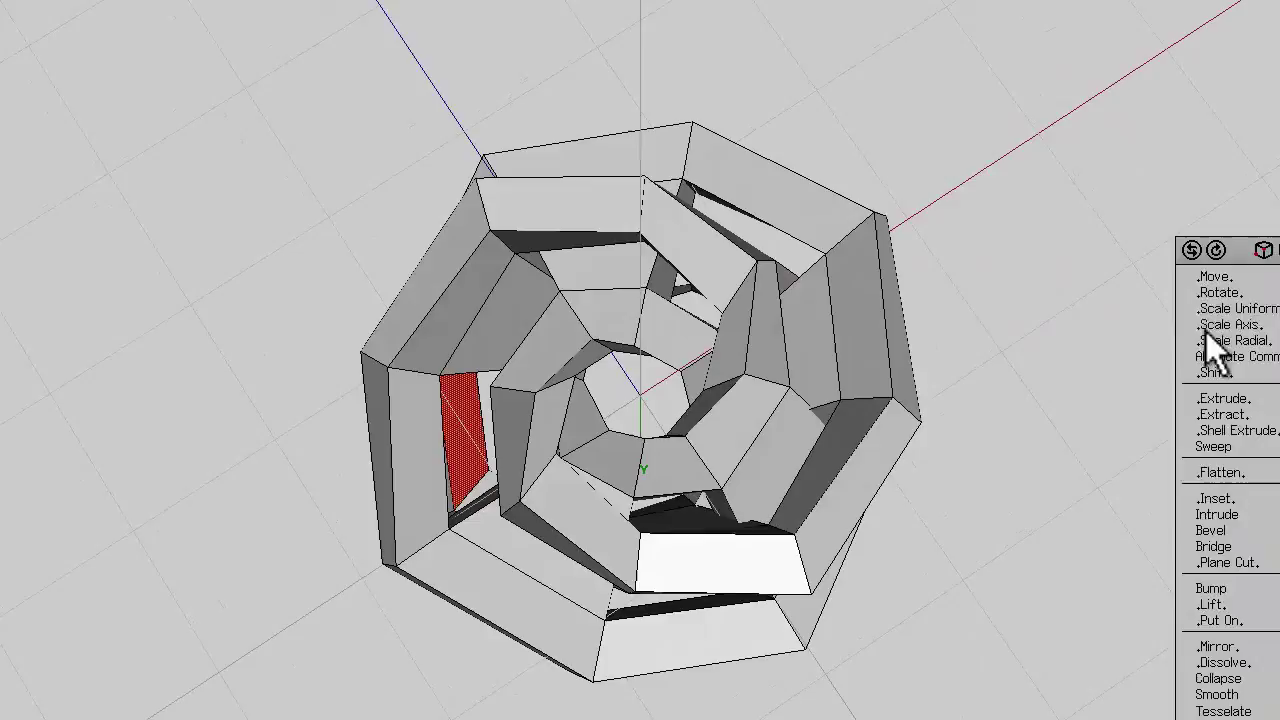
click(1205, 543)
- Select the complete edge loops running along the strands' corners and bevel them into narrow bands
middle_drag(970, 469, 642, 374)
click(650, 0)
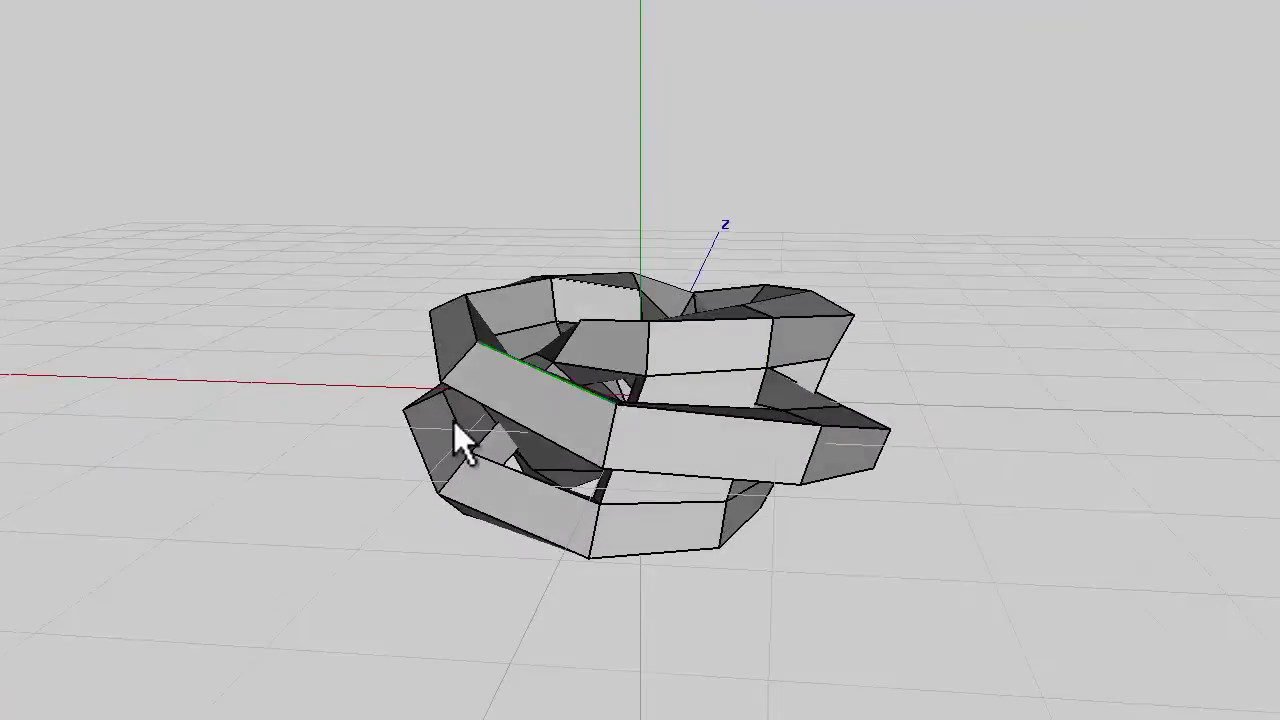
middle_drag(519, 415, 641, 372)
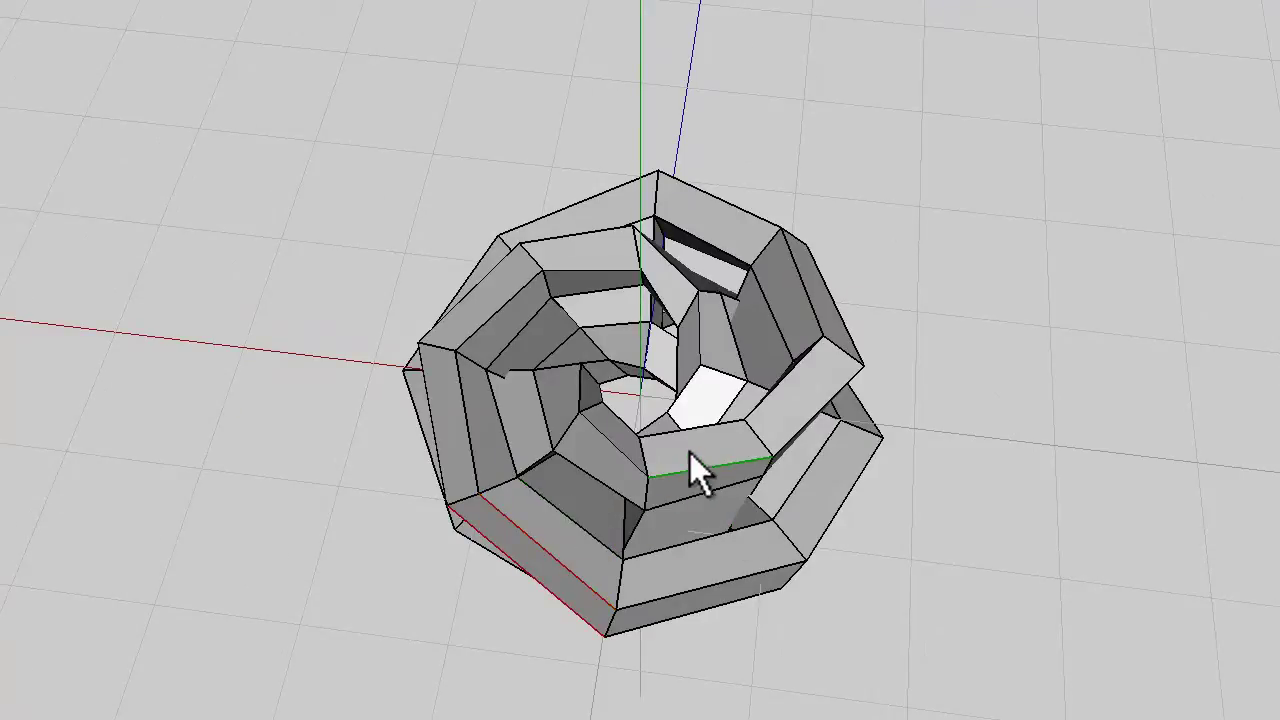
middle_drag(646, 392, 641, 371)
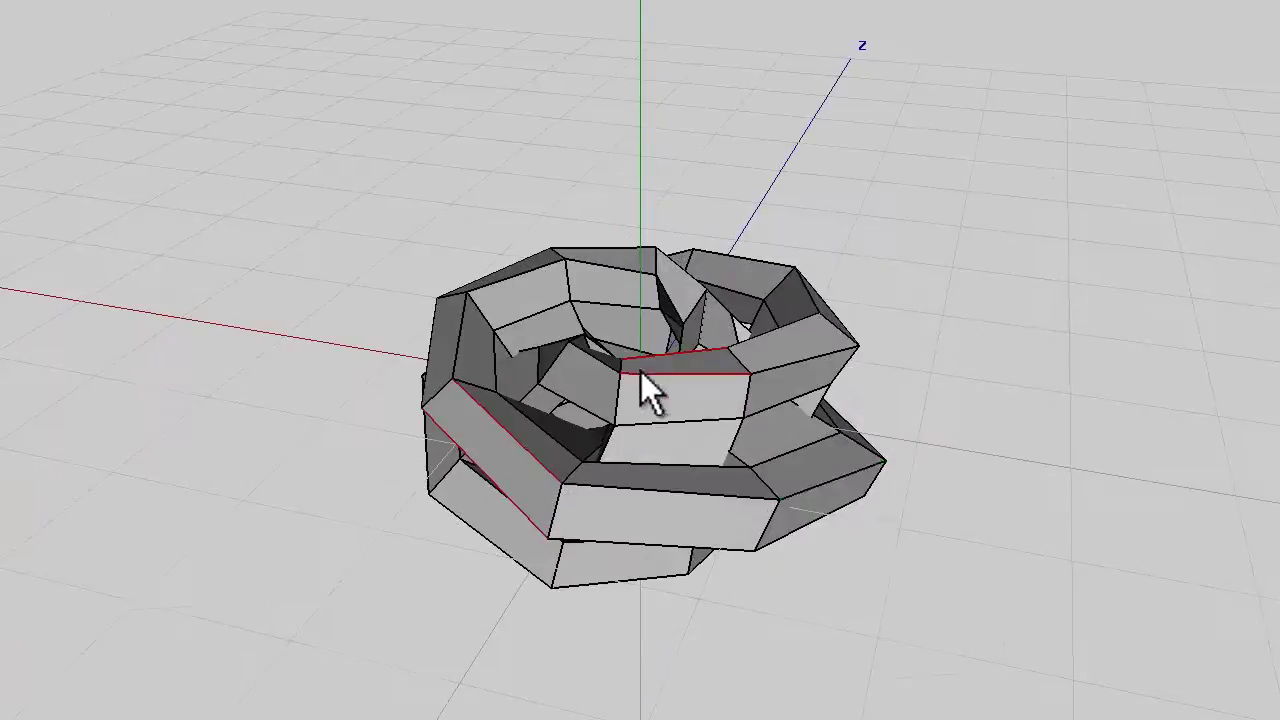
click(667, 355)
click(520, 473)
key(l)
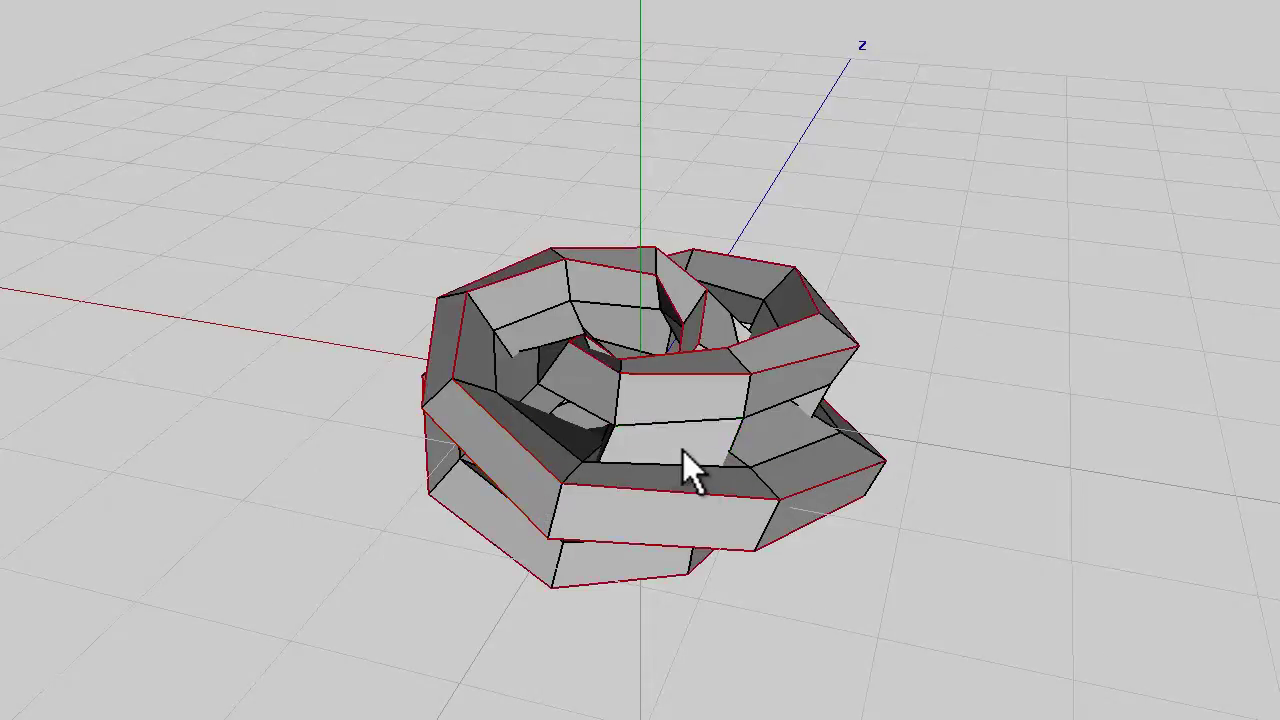
right_click(907, 236)
click(904, 540)
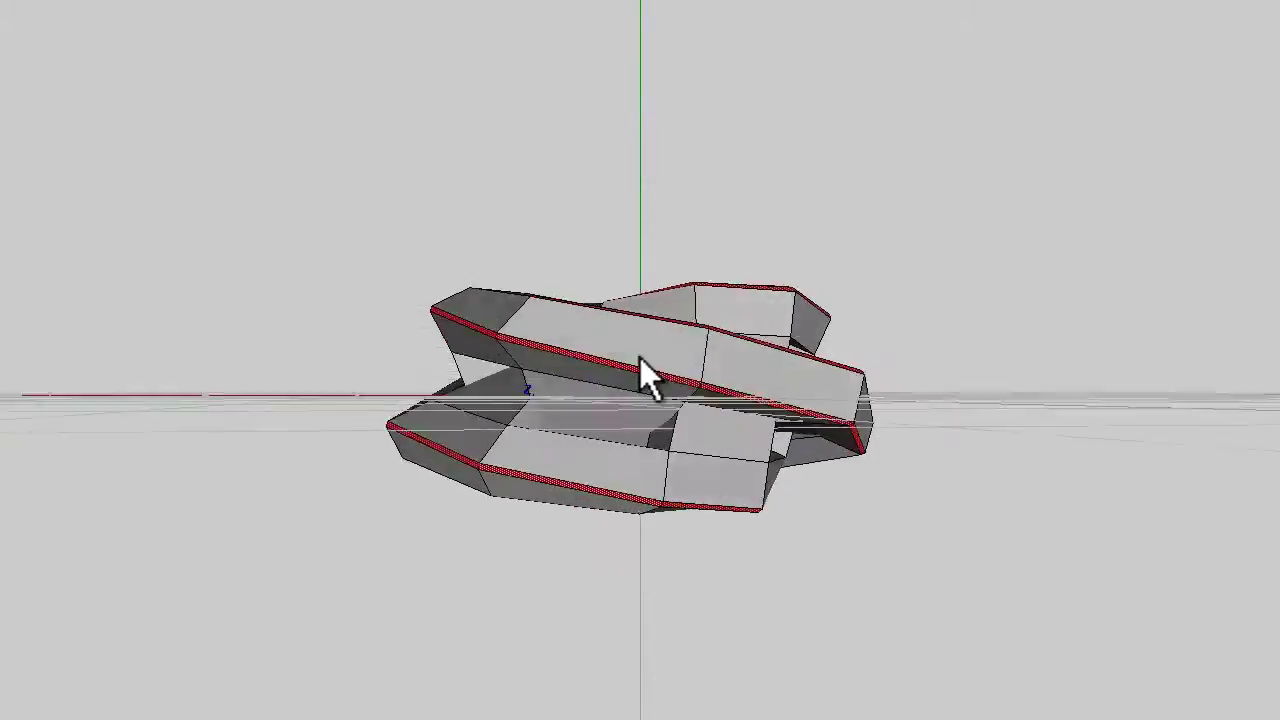
- Select both strand objects whole, smooth them twice, and clear the selection
key(b)
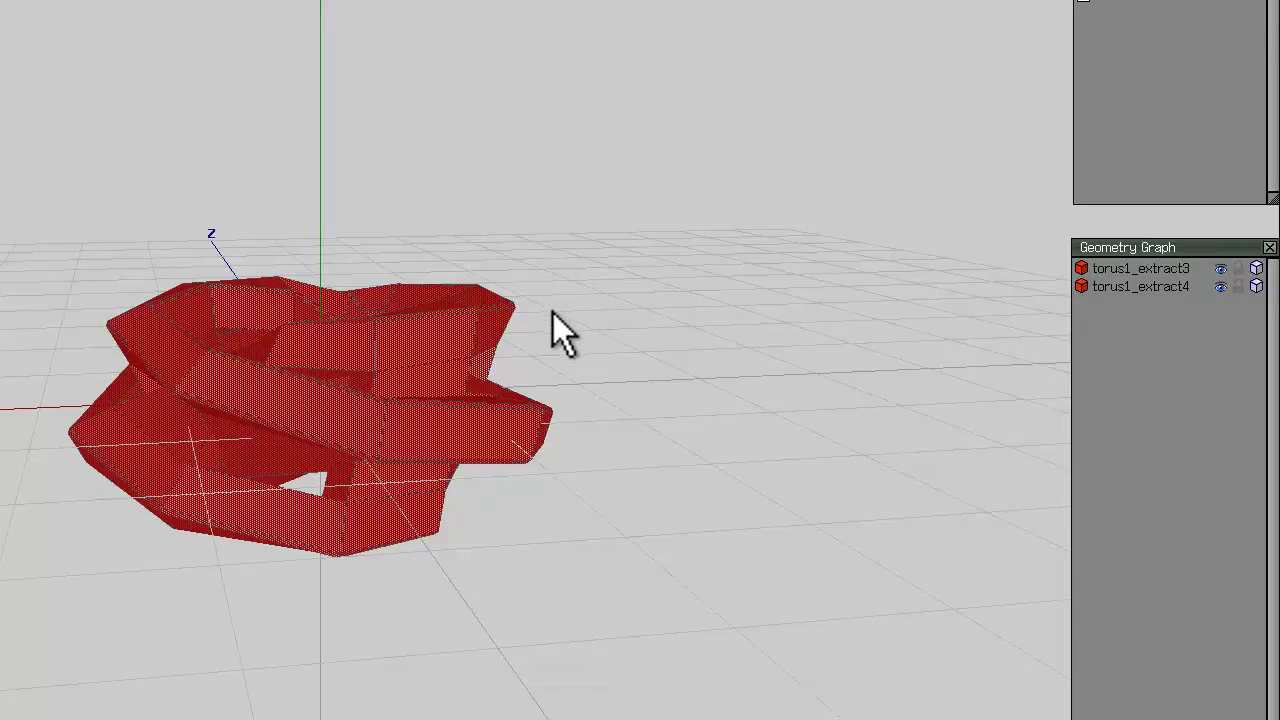
key(s)
key(s)
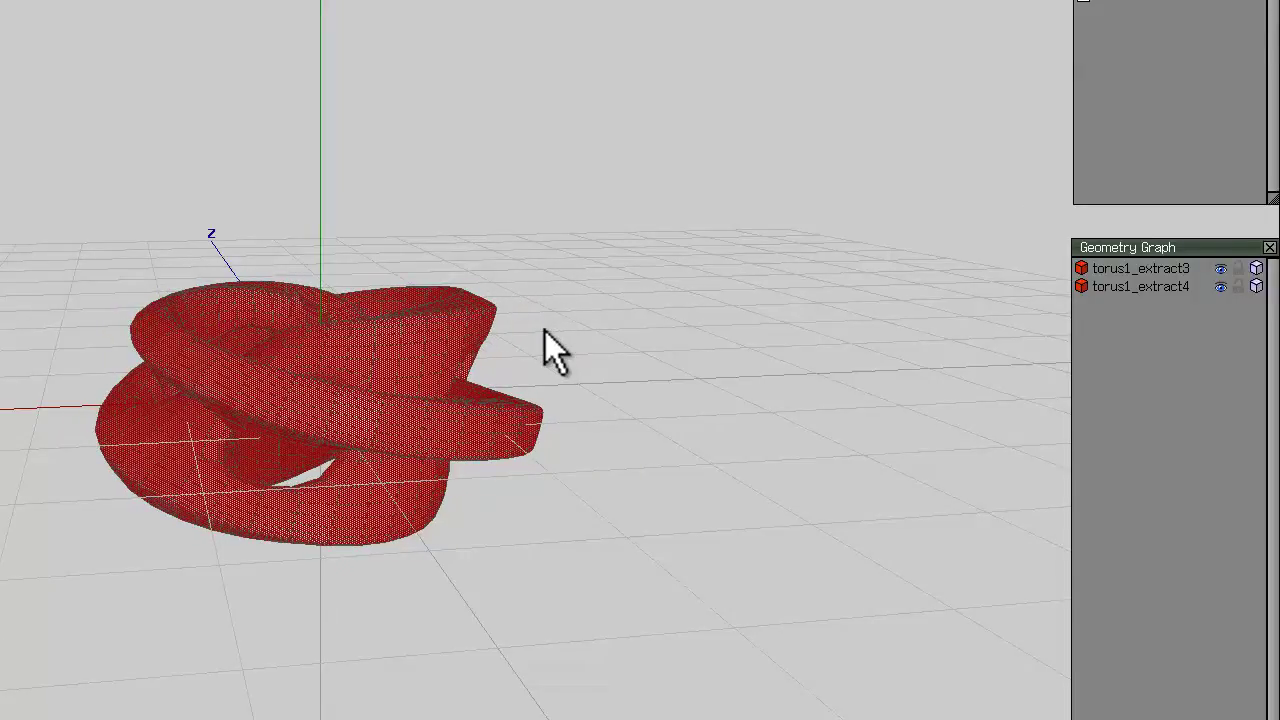
key(space)
- Examine the smoothed cluster from several sides and distances, checking the bridges and openings between the strands
middle_click(545, 331)
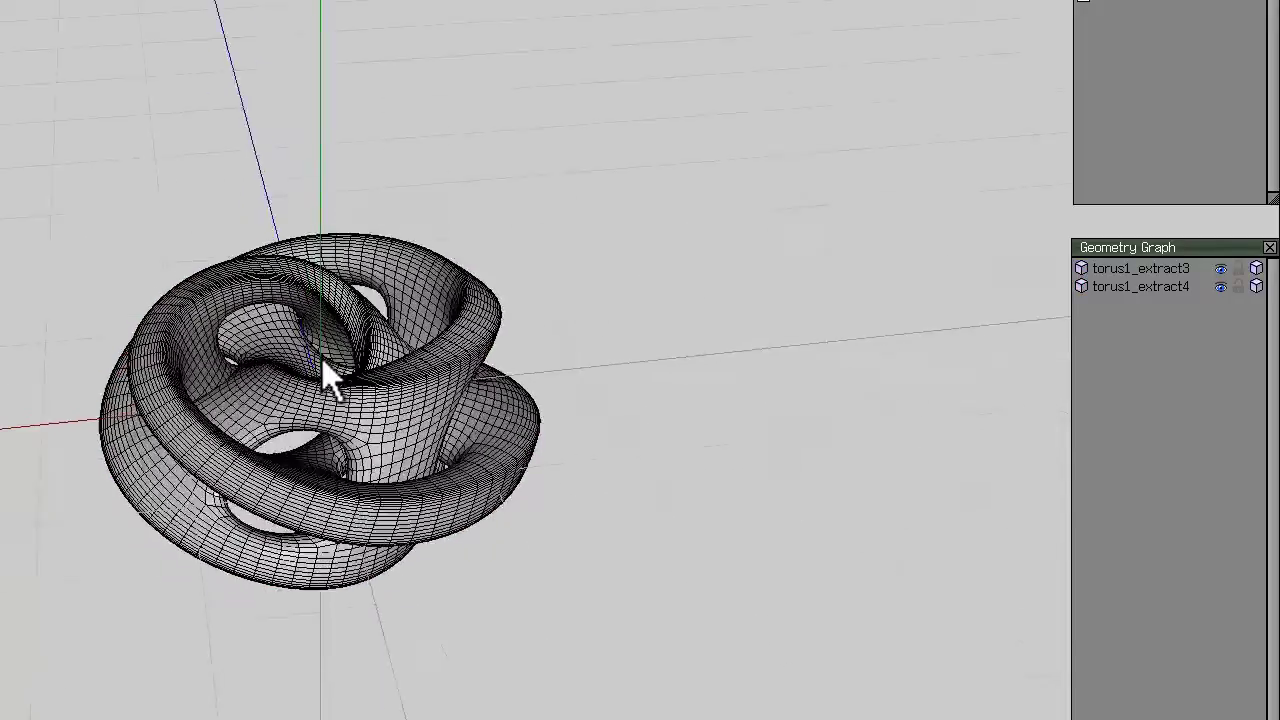
scroll(321, 374, up, 5)
click(321, 374)
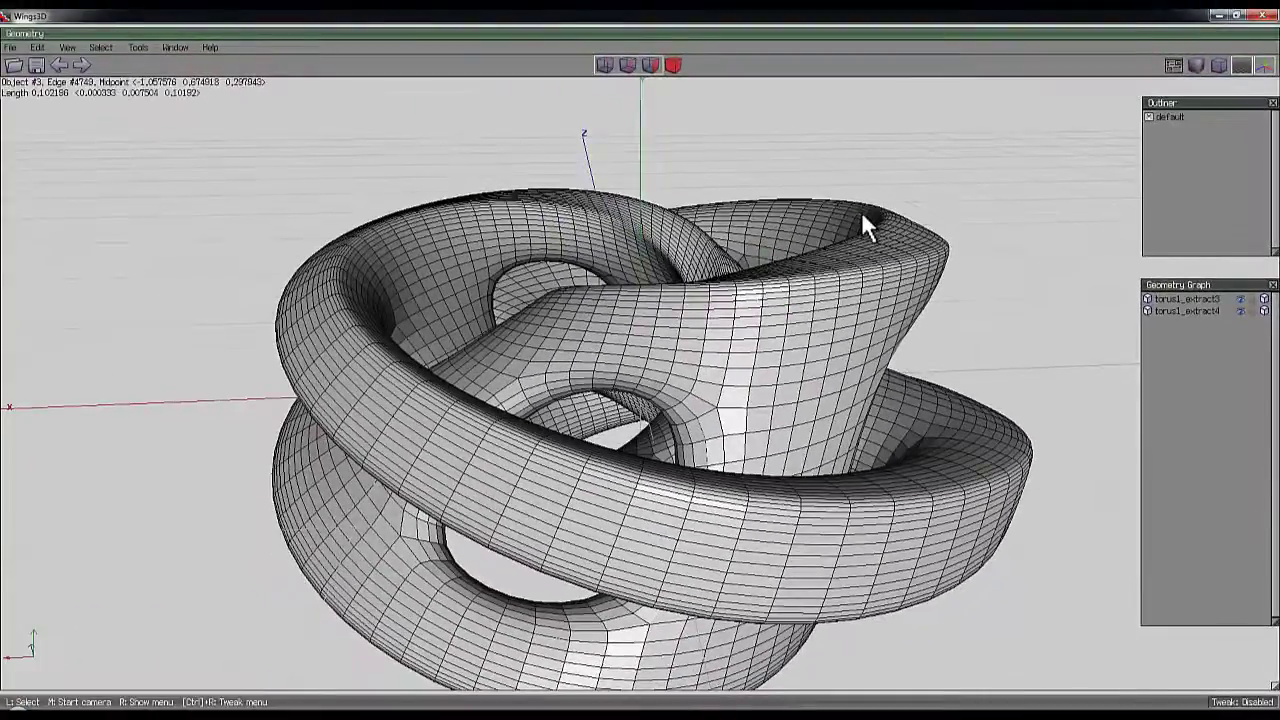
scroll(920, 275, down, 3)
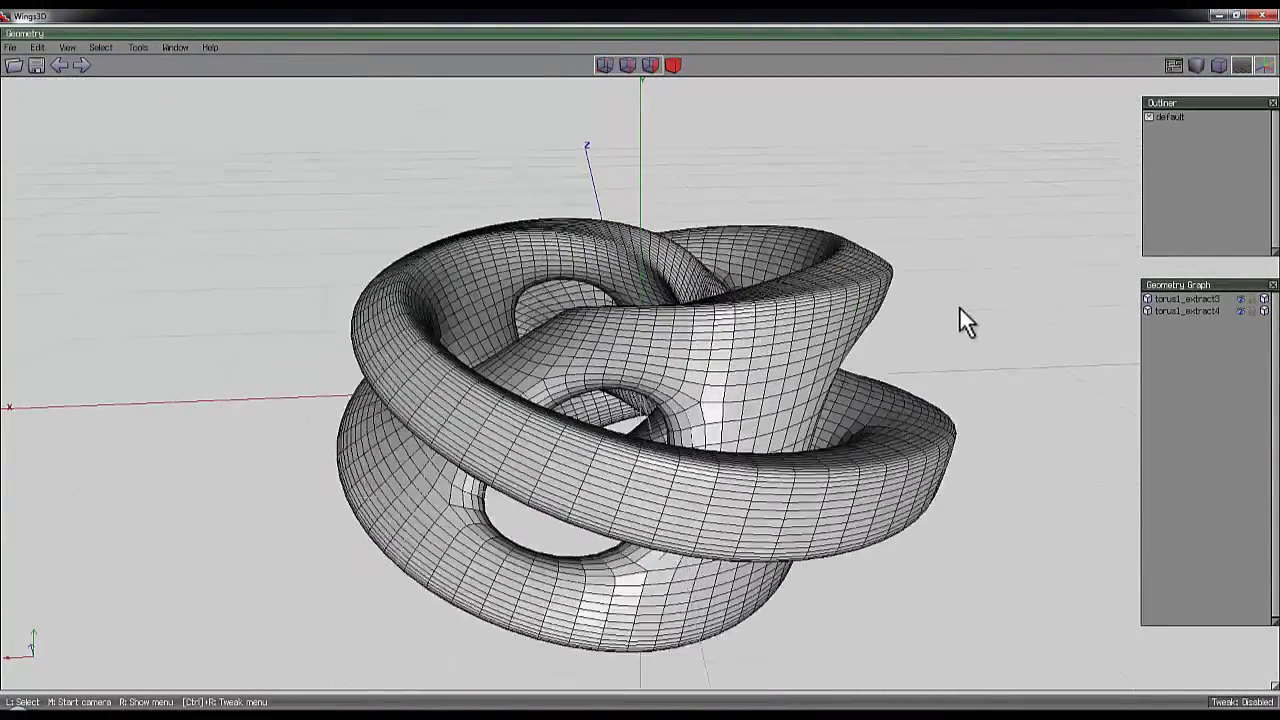
middle_click(959, 306)
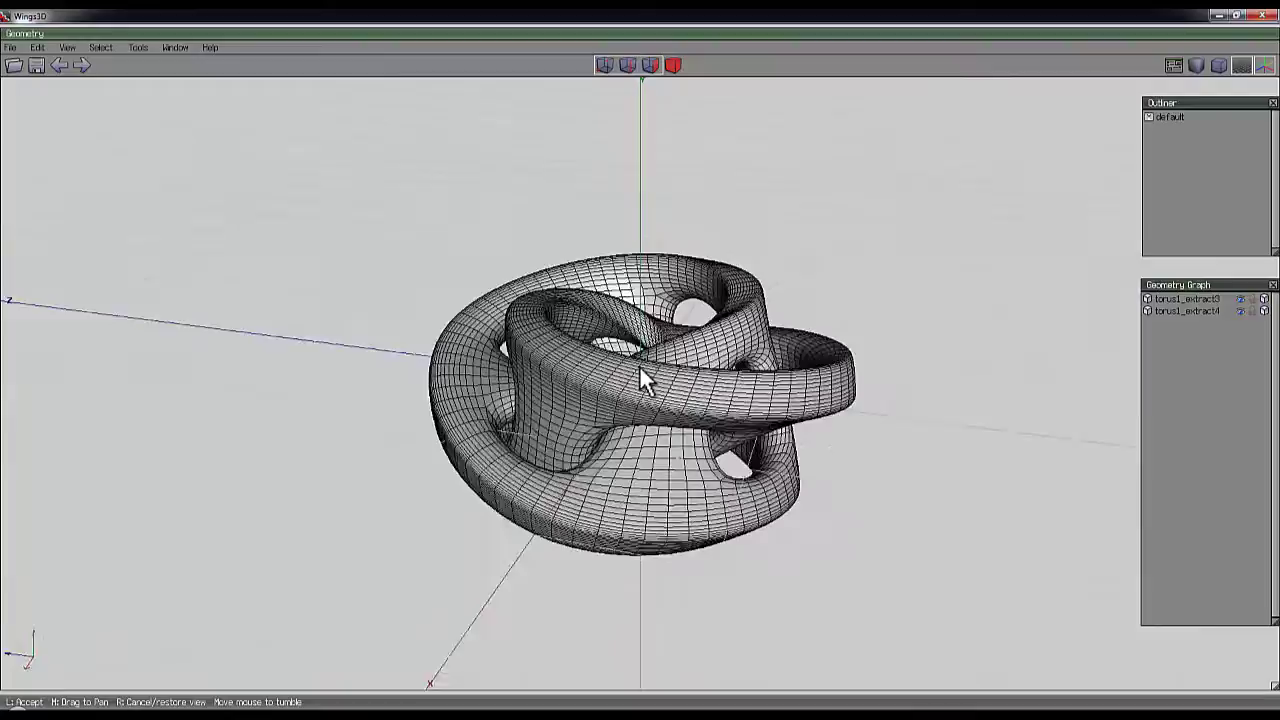
scroll(640, 366, up, 5)
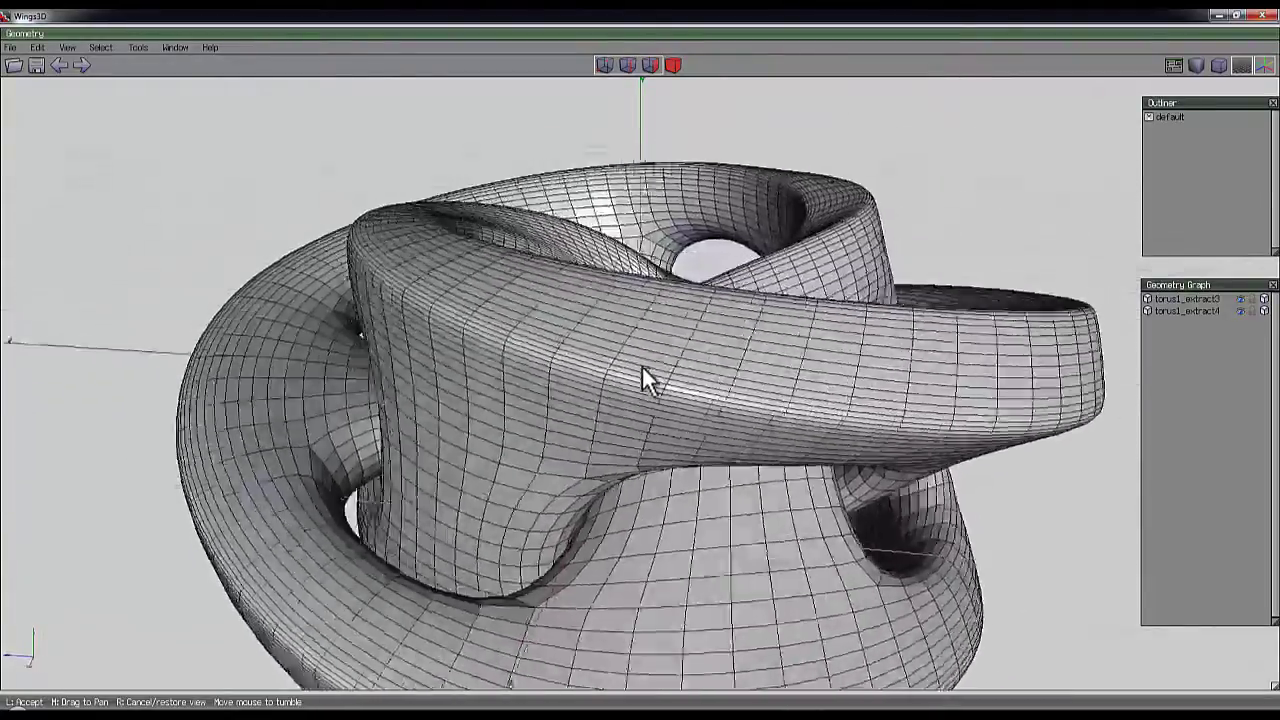
scroll(641, 366, down, 5)
scroll(640, 367, down, 5)
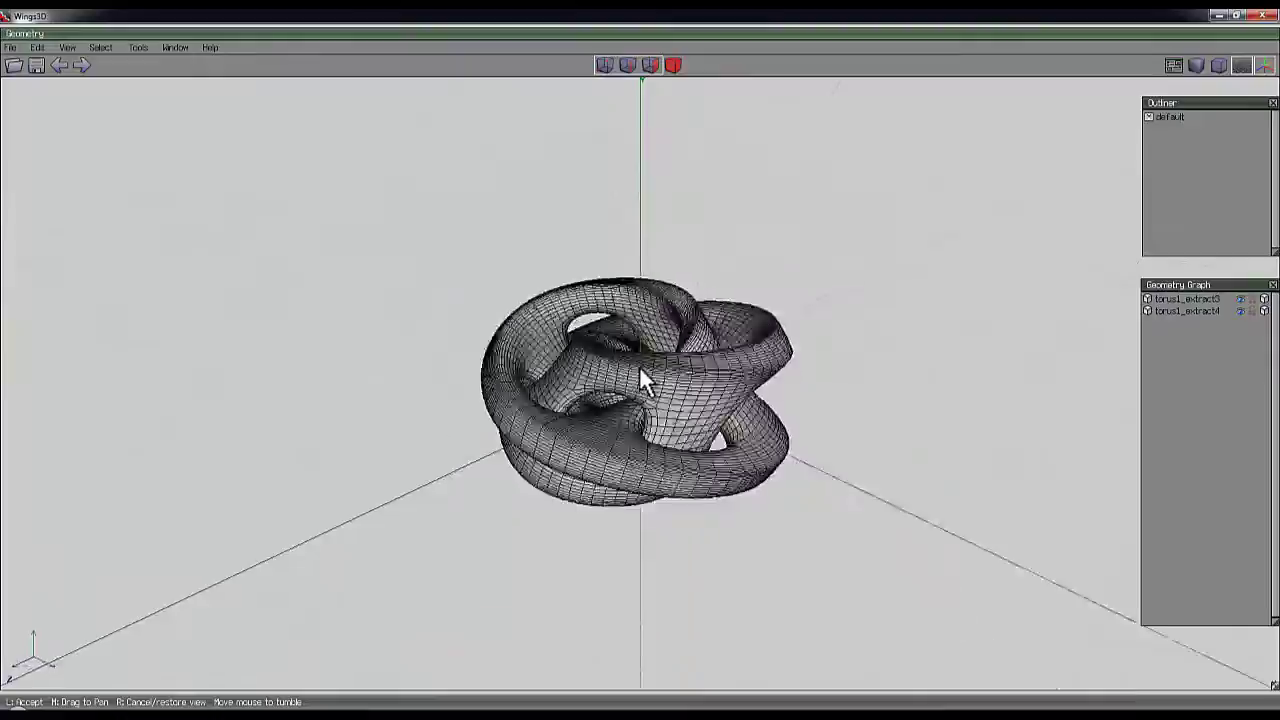
scroll(640, 367, up, 8)
scroll(637, 367, down, 4)
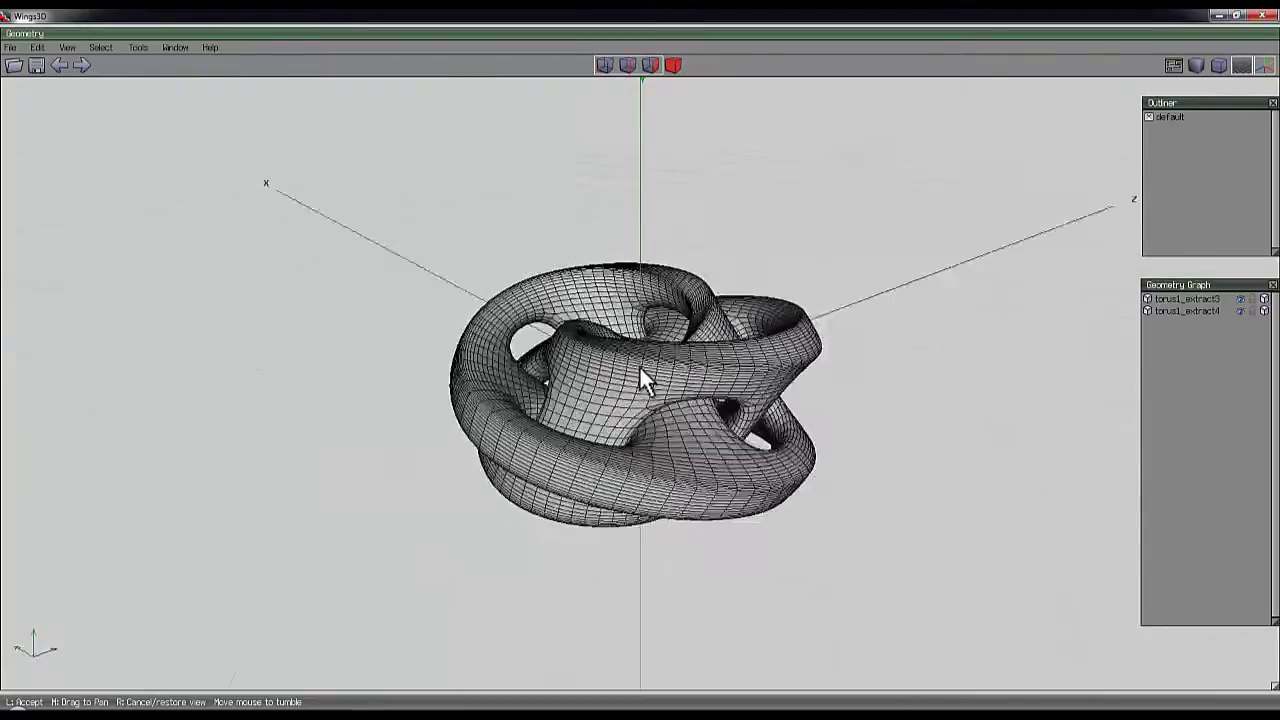
right_click(642, 367)
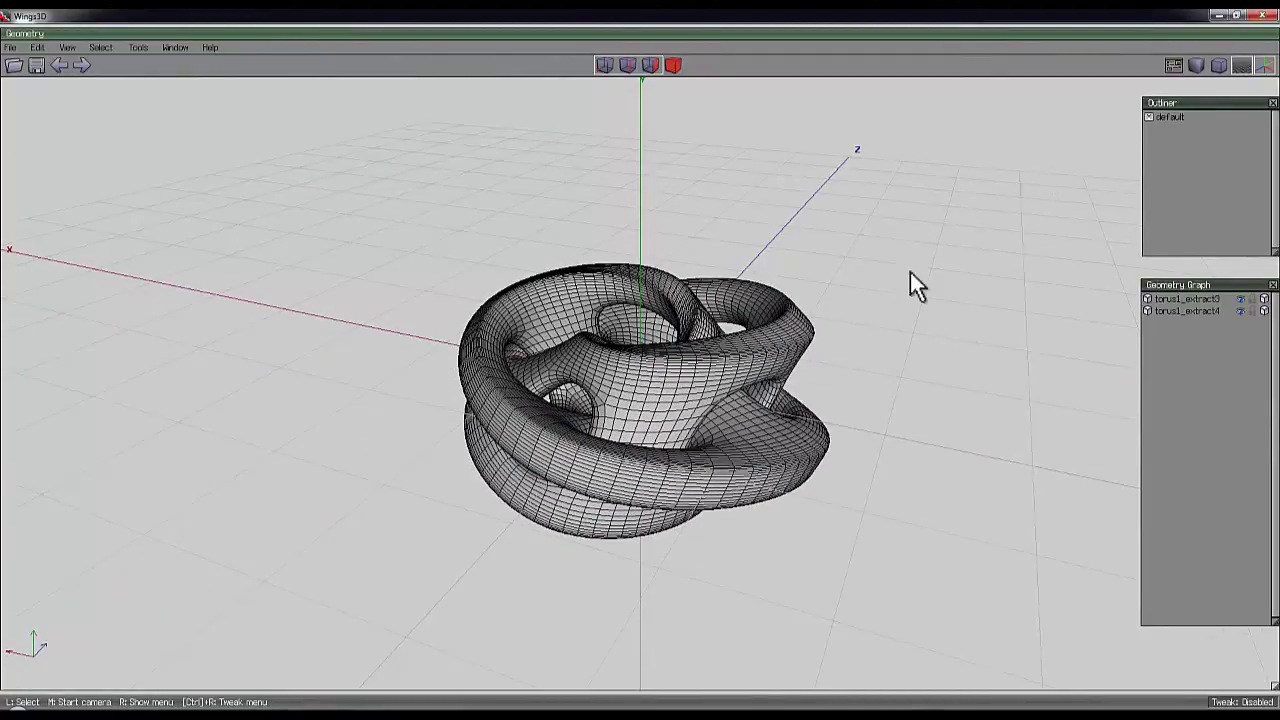
- Assign a new material named New Material with default properties to all faces of torus1_extract3, and clear the selection
click(1147, 299)
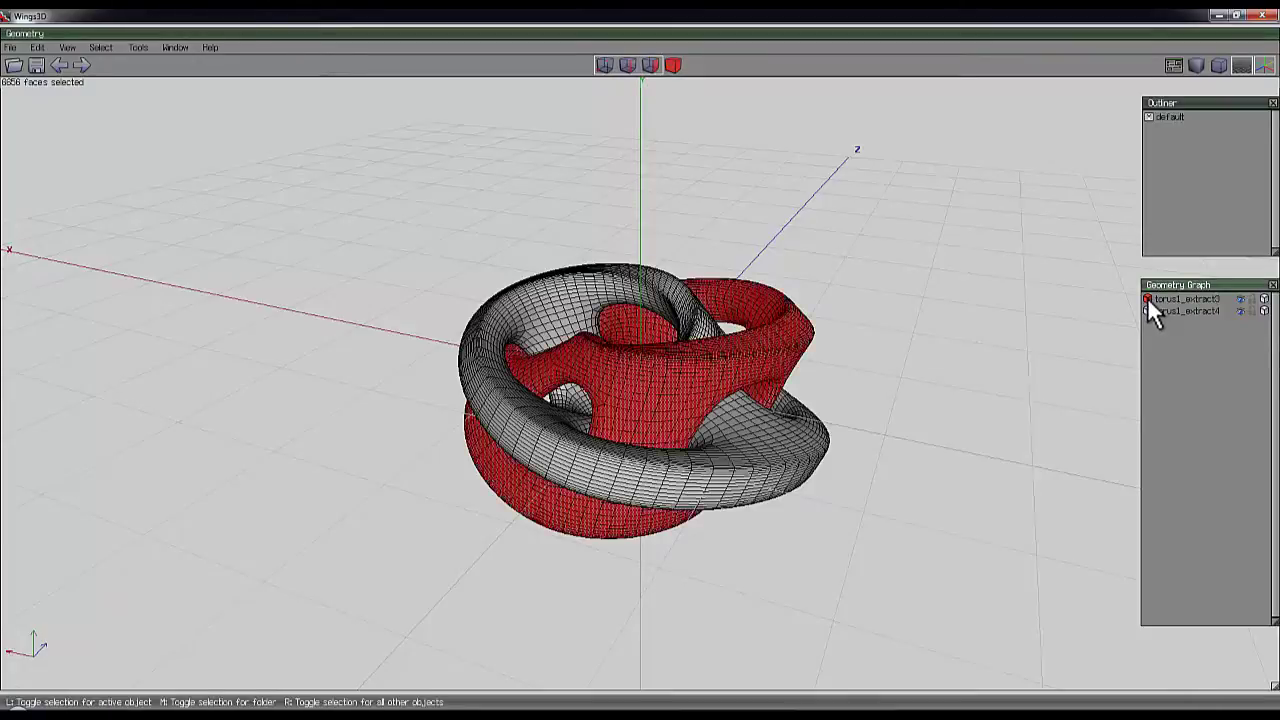
right_click(822, 186)
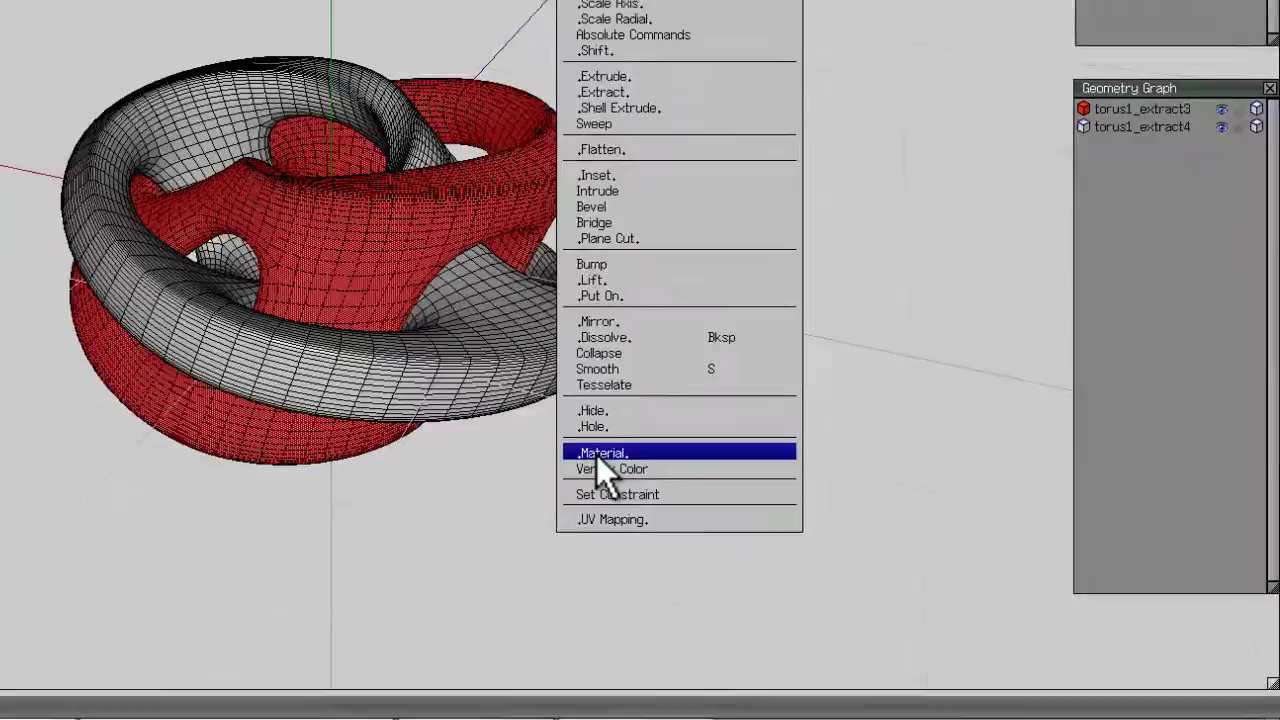
right_click(826, 532)
click(767, 473)
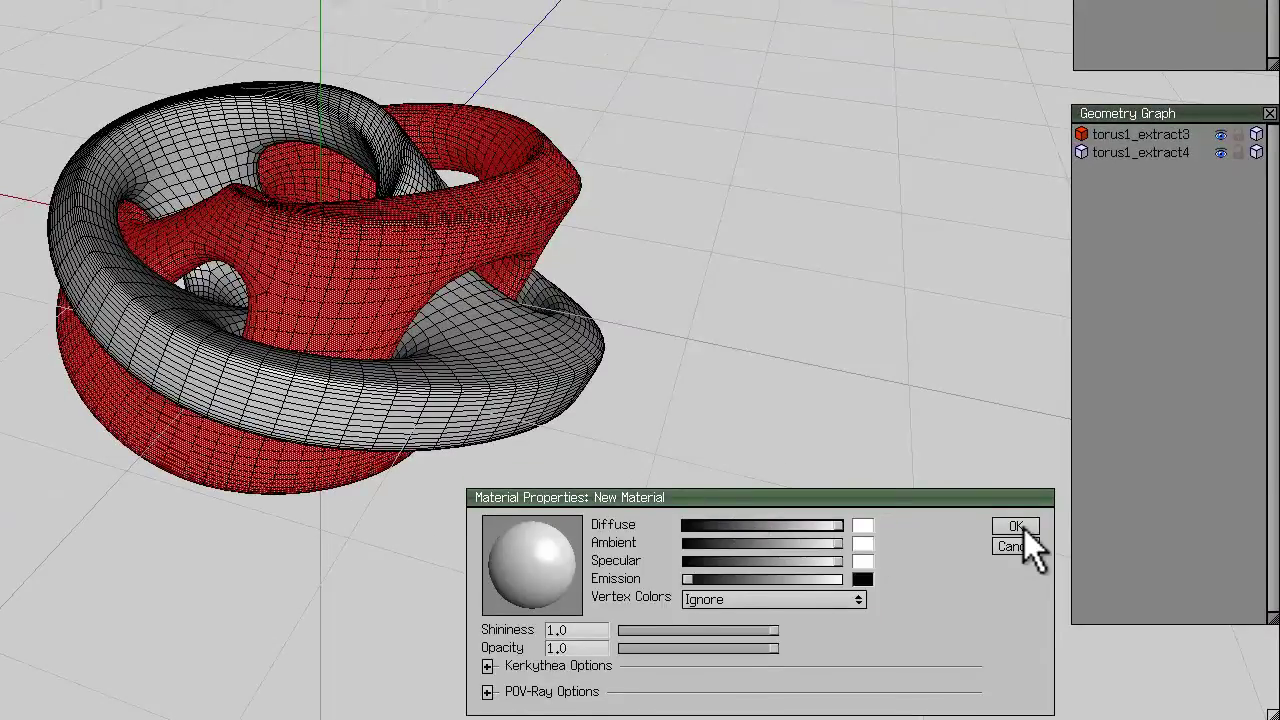
click(1009, 492)
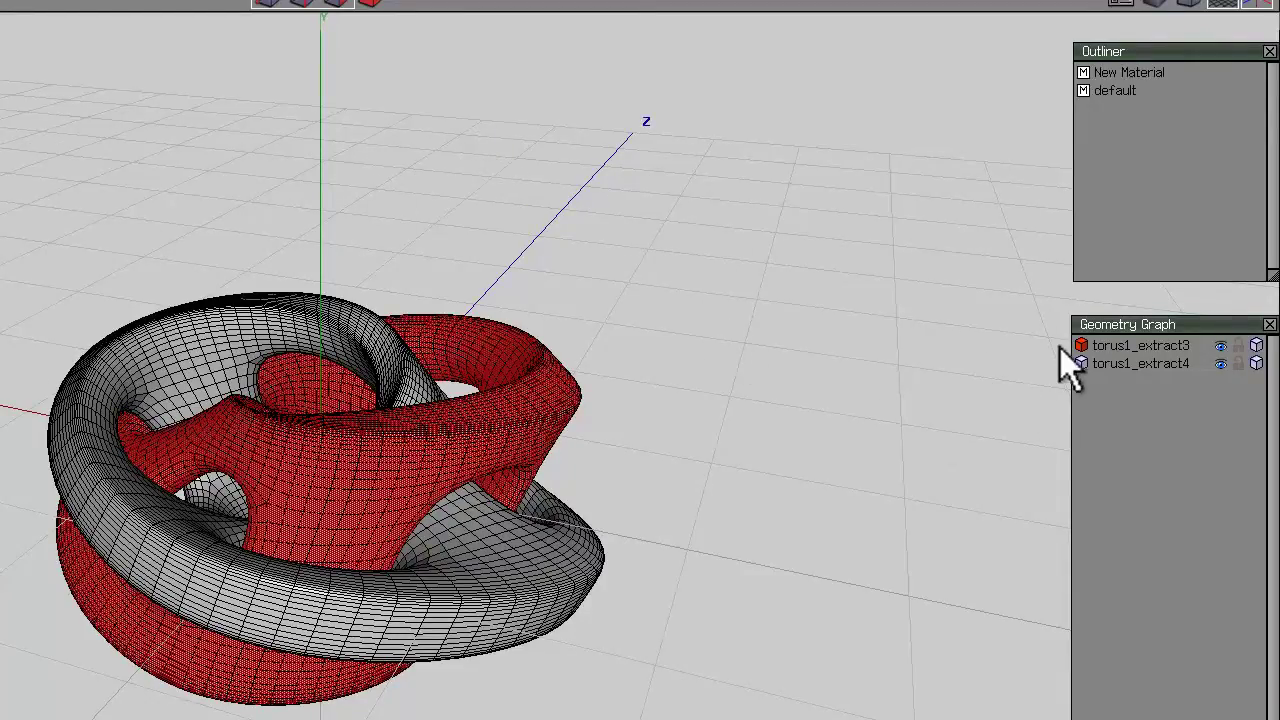
key(space)
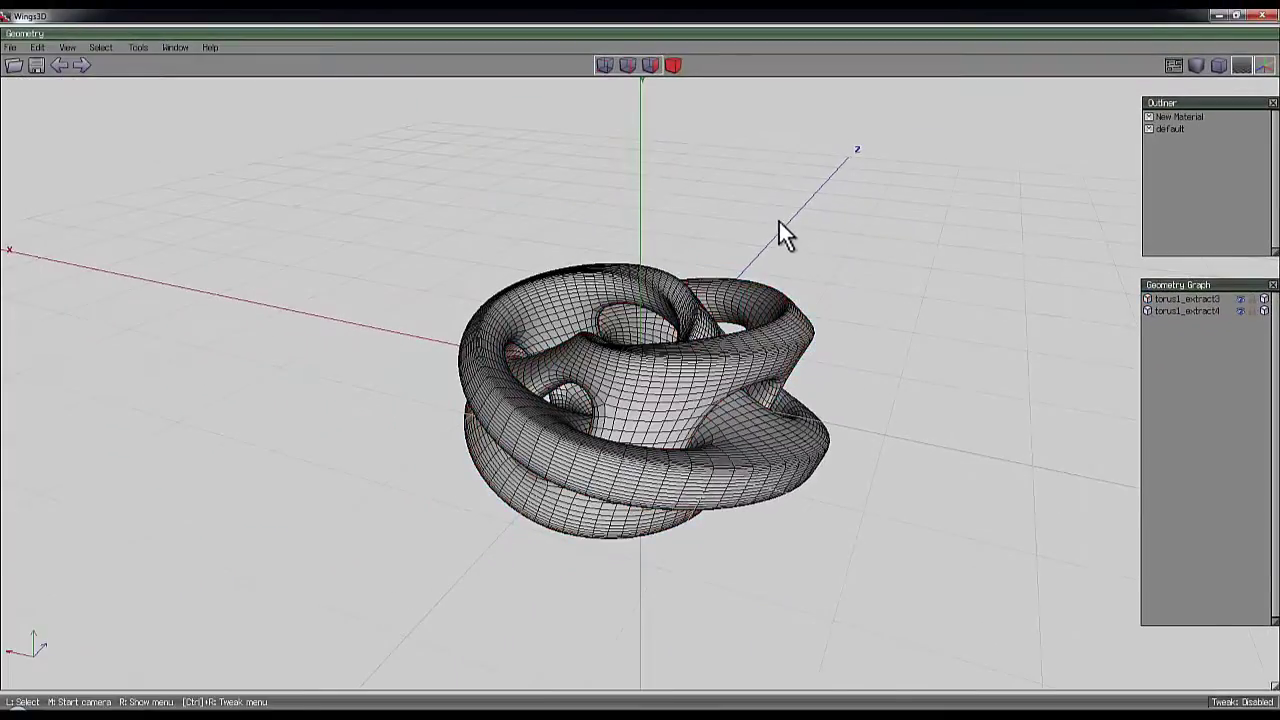
- Start exporting the complete model to a file
click(11, 47)
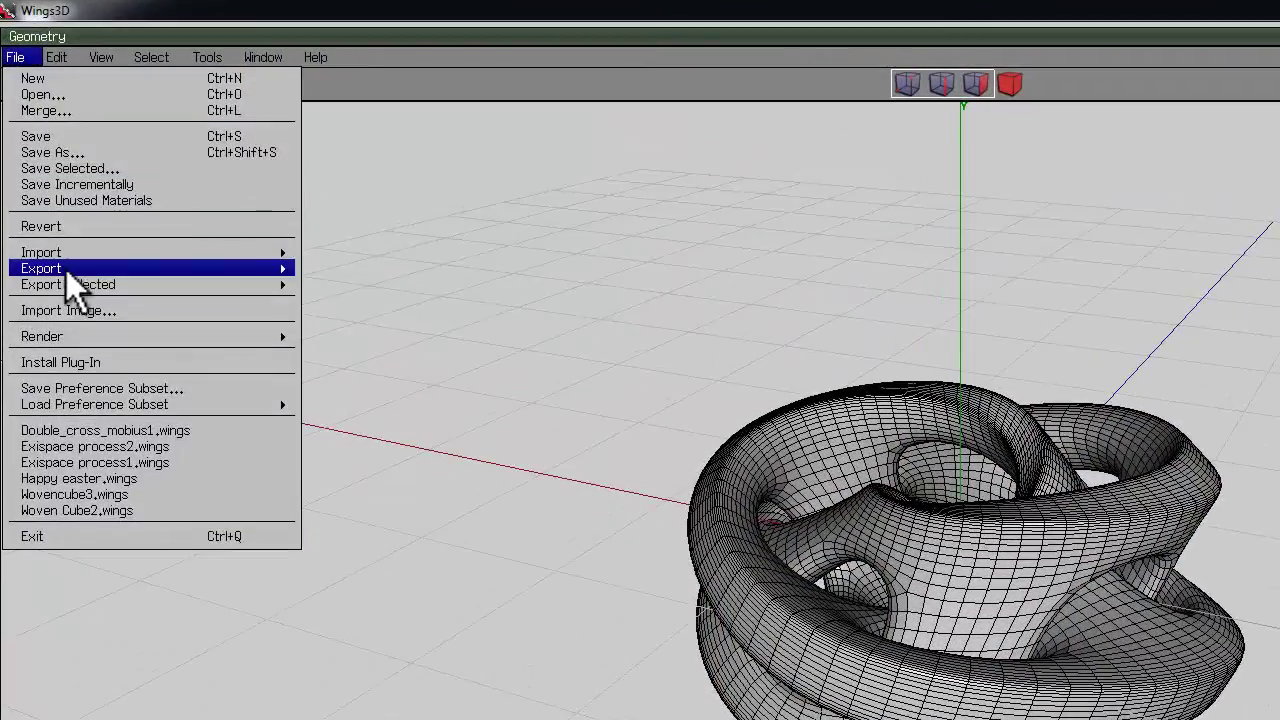
mouse_move(66, 269)
click(418, 382)
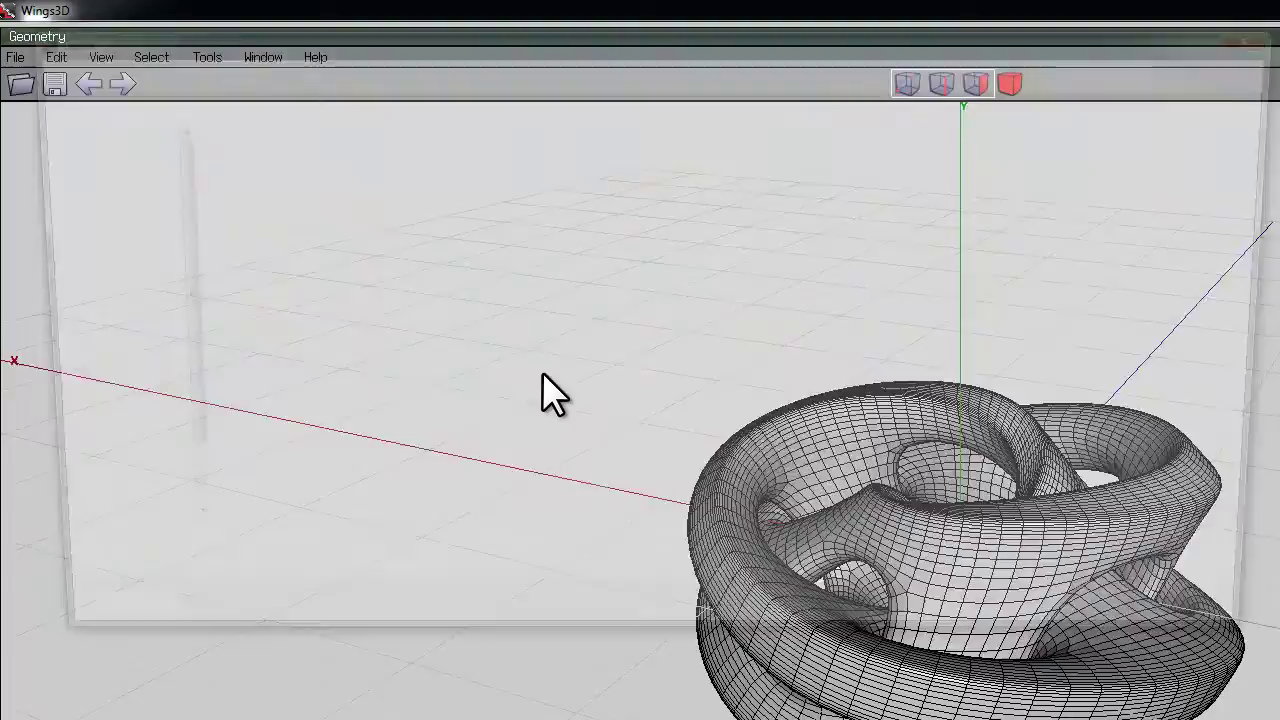